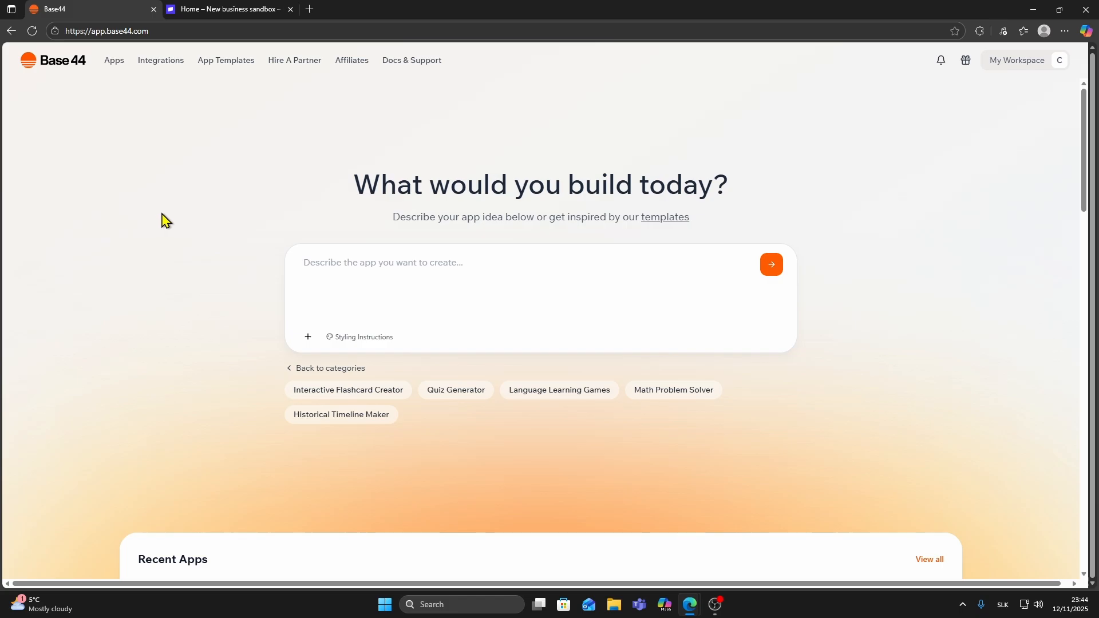
Open the Business Flow Version 2 app from the full list of workspace apps.
scroll(179, 179, "down", 4)
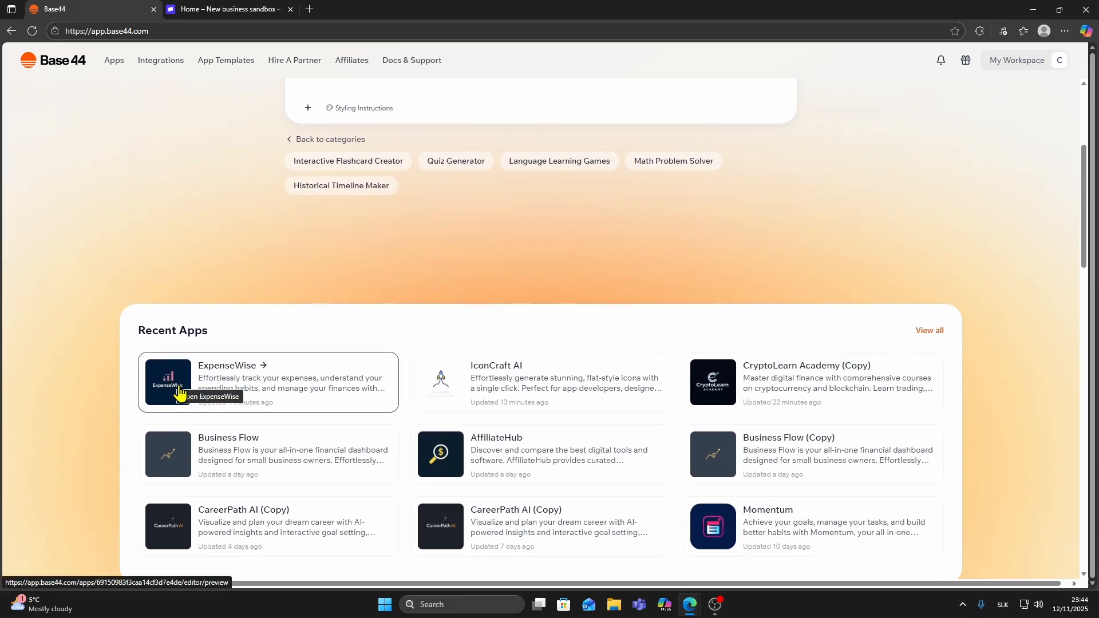
scroll(245, 380, "down", 3)
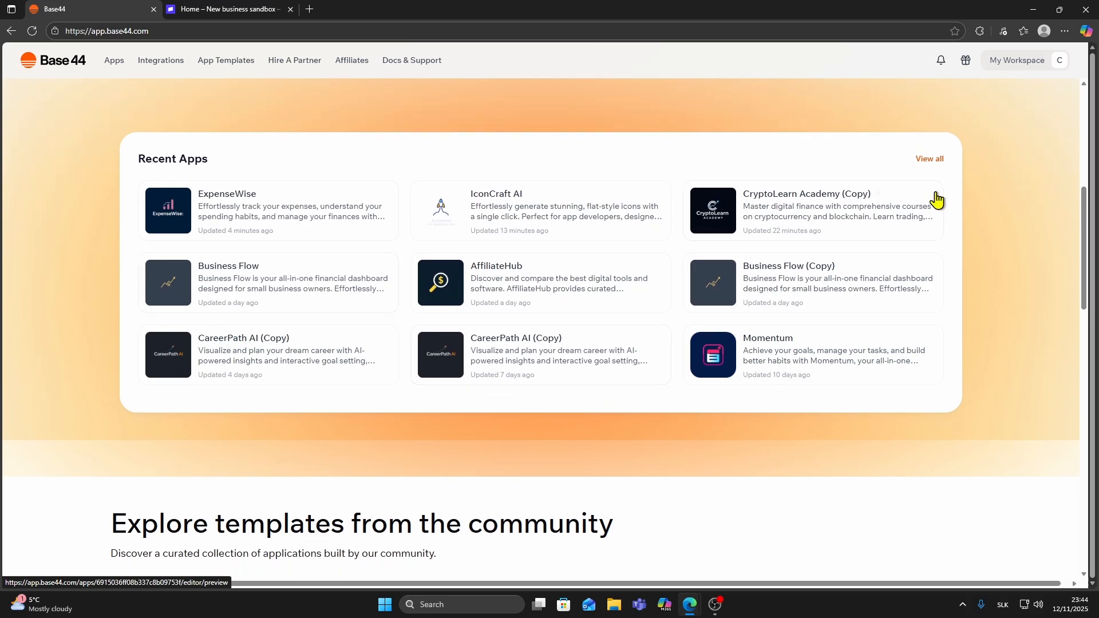
left_click(930, 159)
scroll(437, 377, "down", 3)
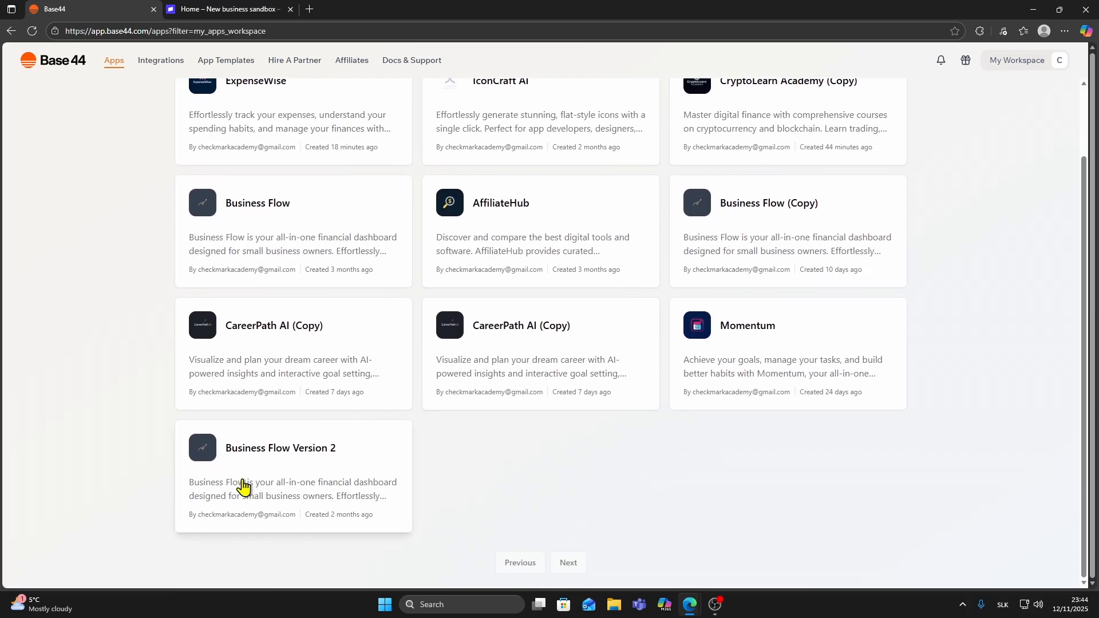
left_click(262, 481)
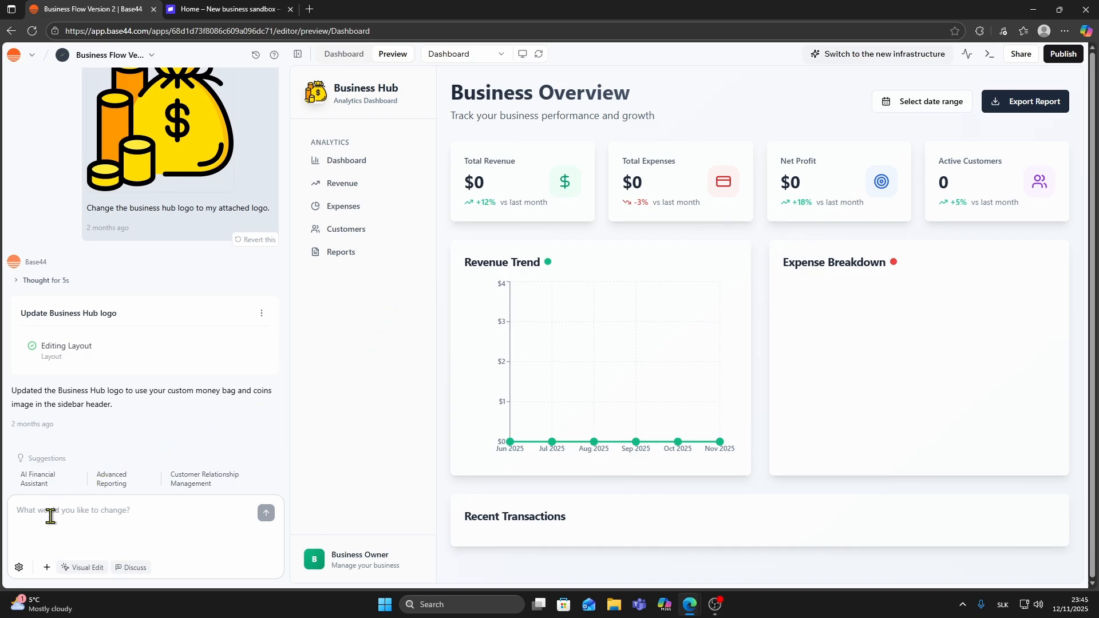
Send the AI chat the prompt "integrate stripe" and read through the options in its reply.
type("integrate stripe")
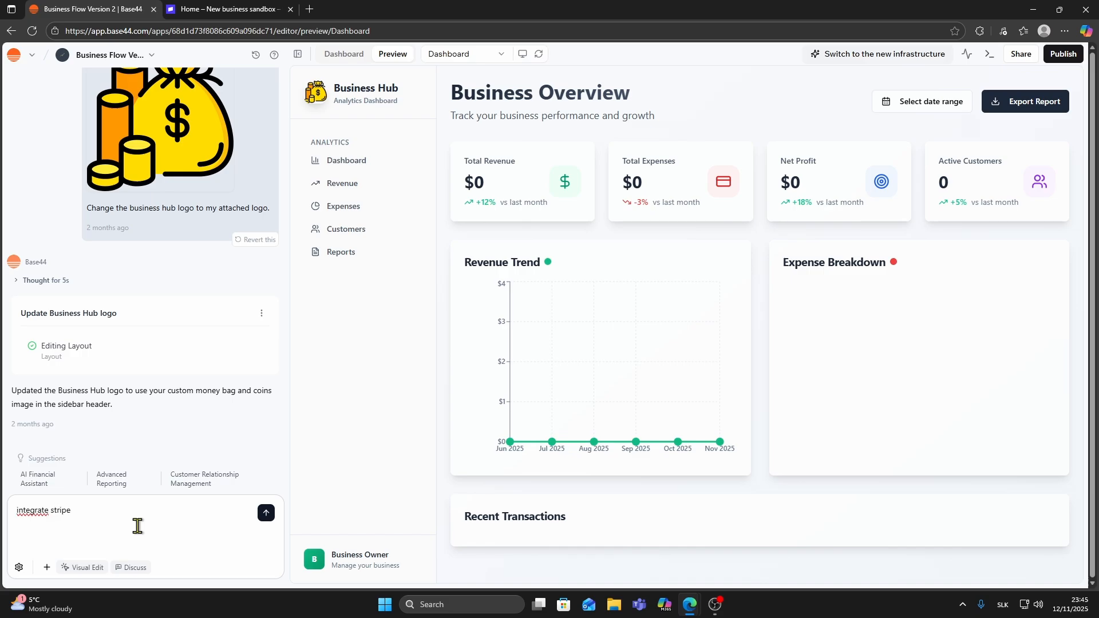
key("Return")
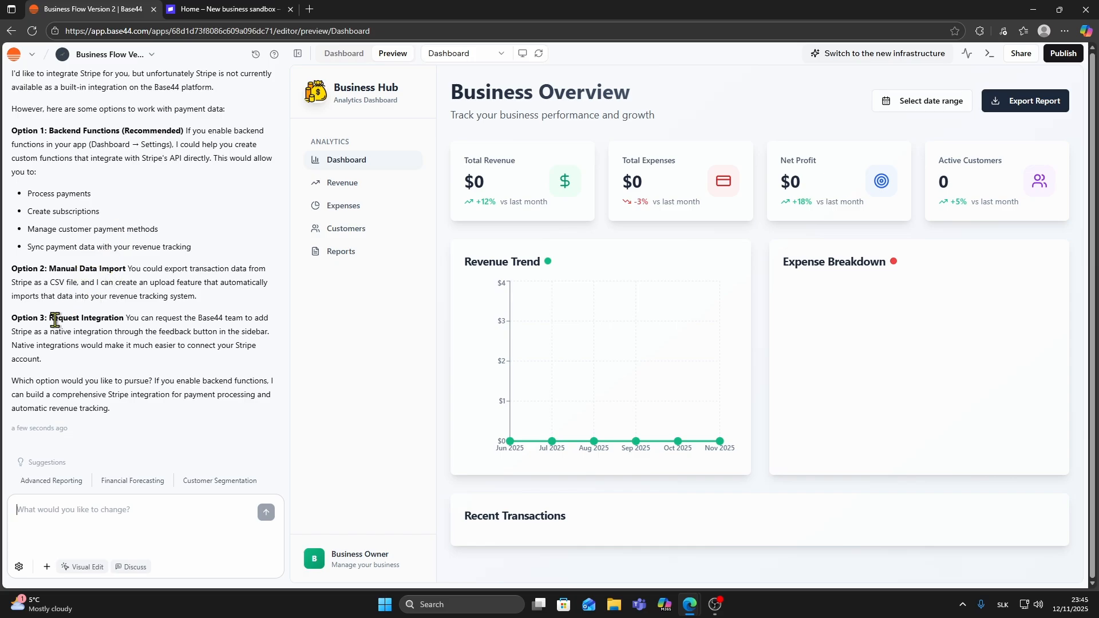
scroll(133, 321, "up", 2)
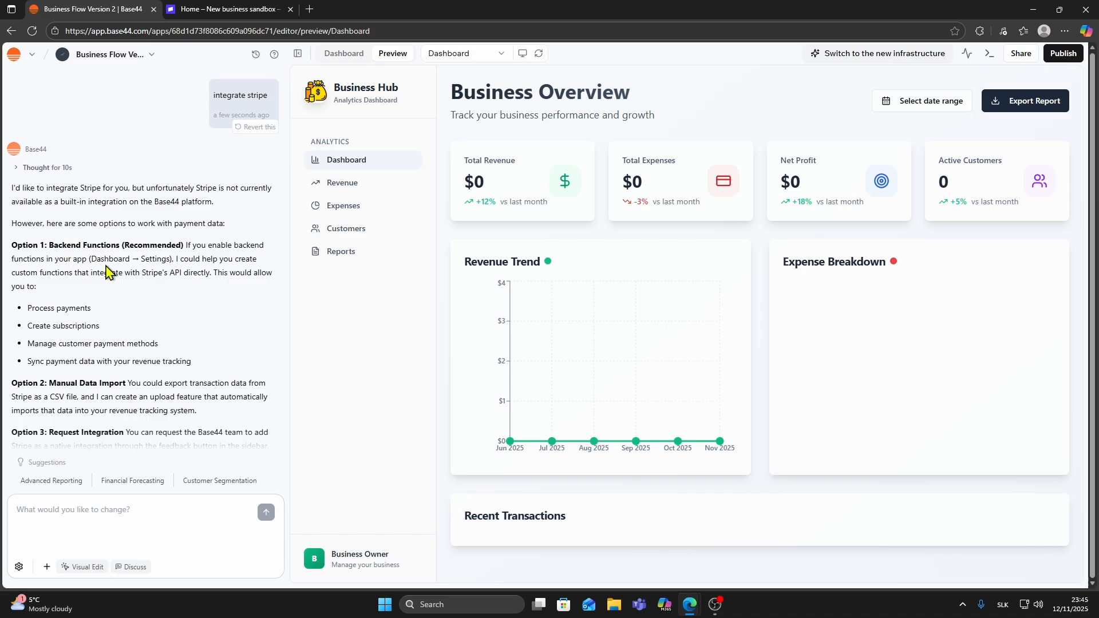
scroll(111, 269, "down", 2)
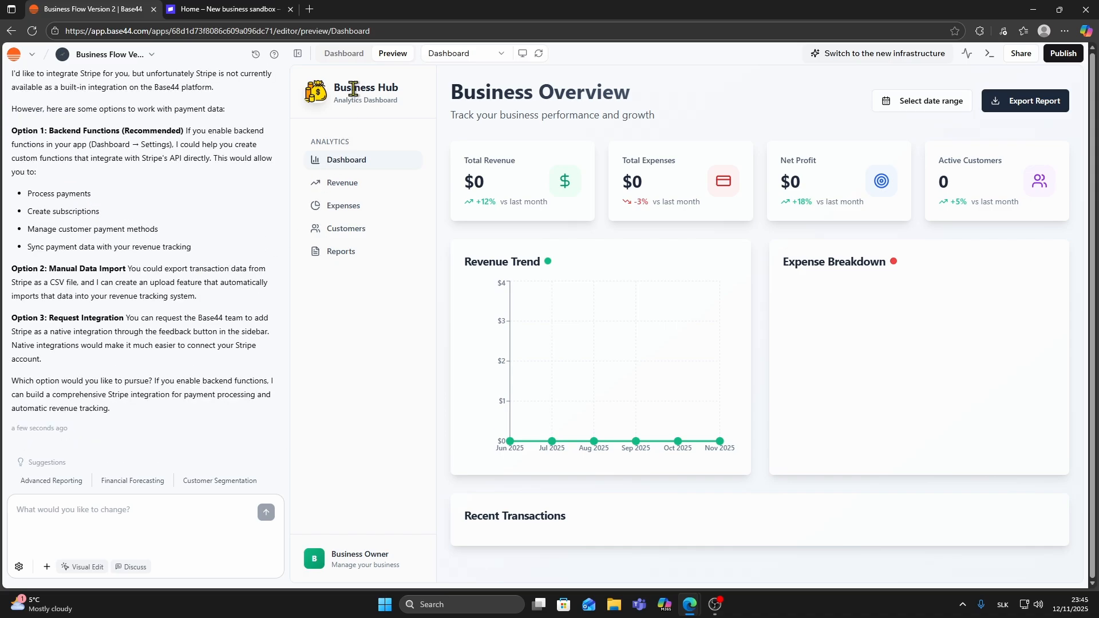
Activate Backend Functions in the app's settings.
left_click(343, 55)
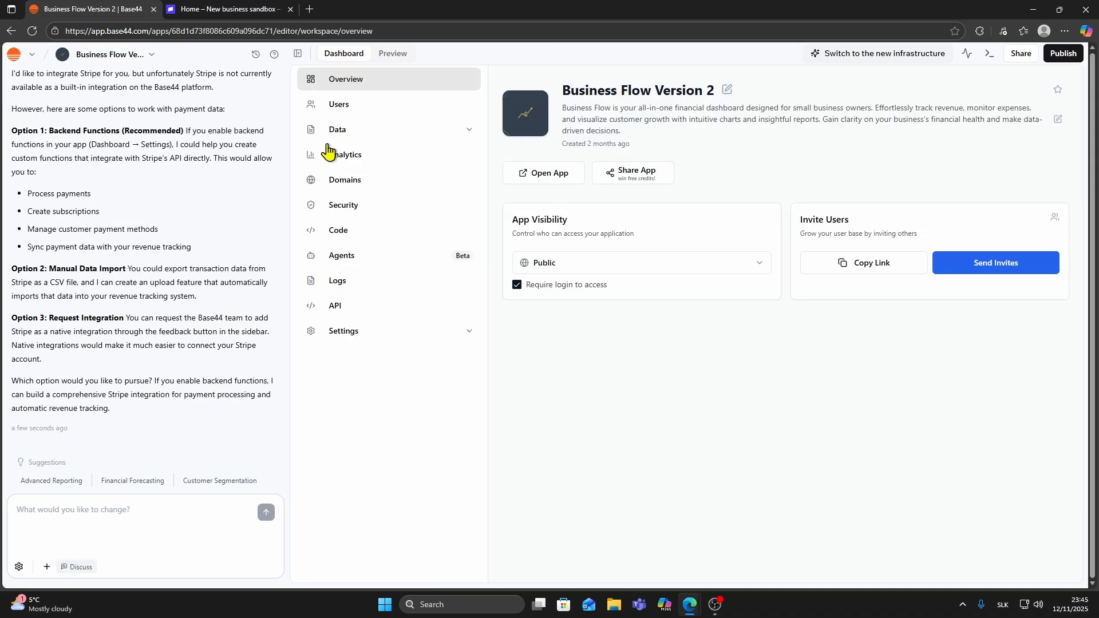
left_click(339, 336)
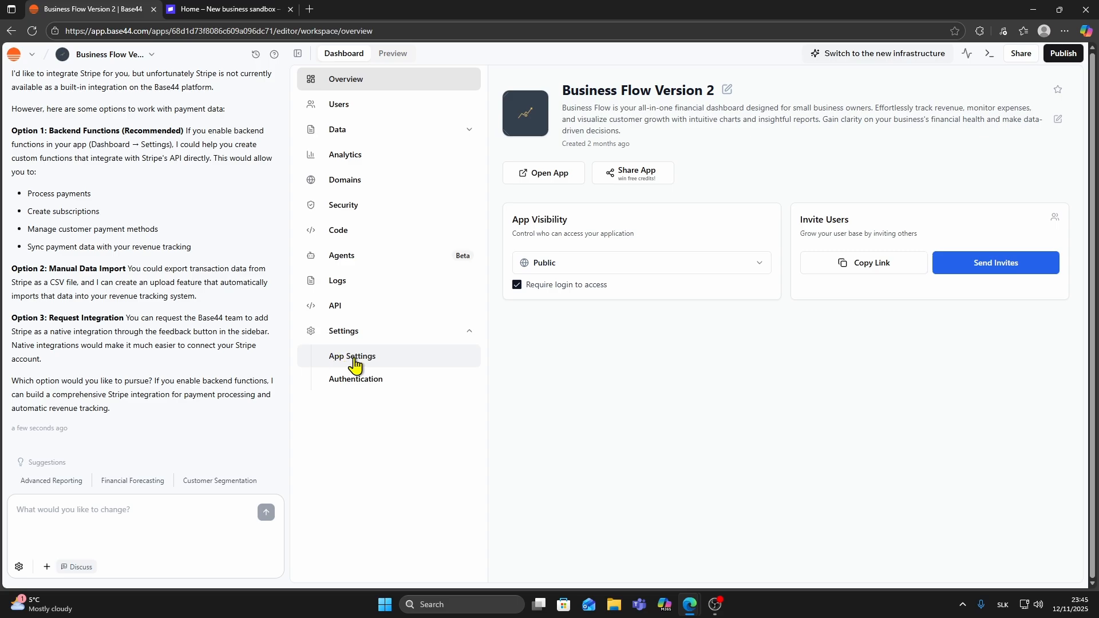
left_click(352, 364)
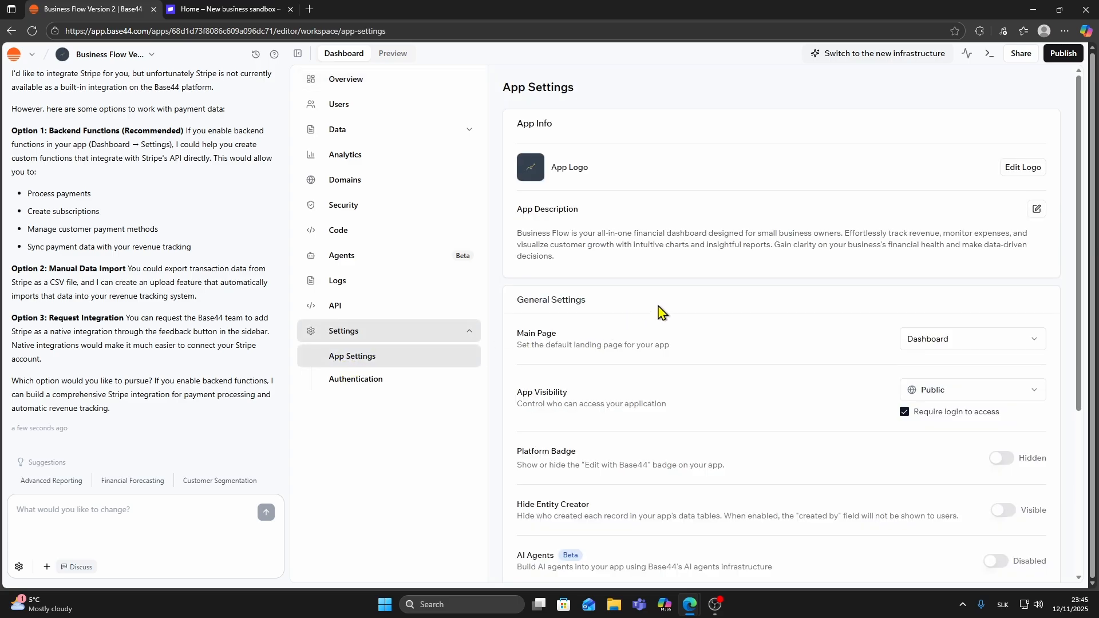
scroll(676, 297, "down", 4)
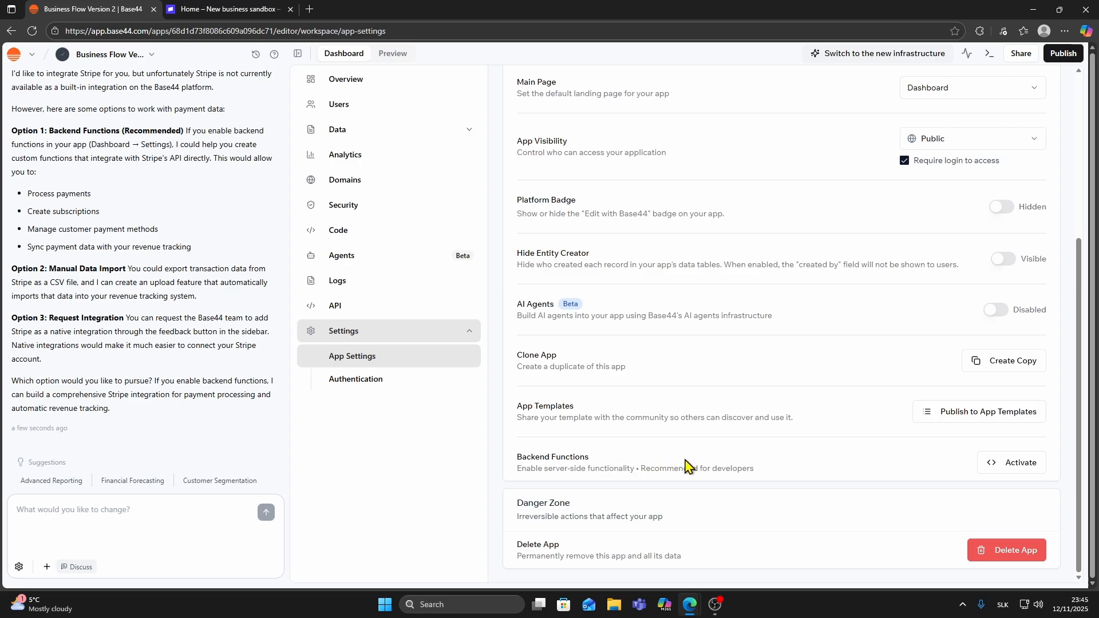
left_click(1000, 470)
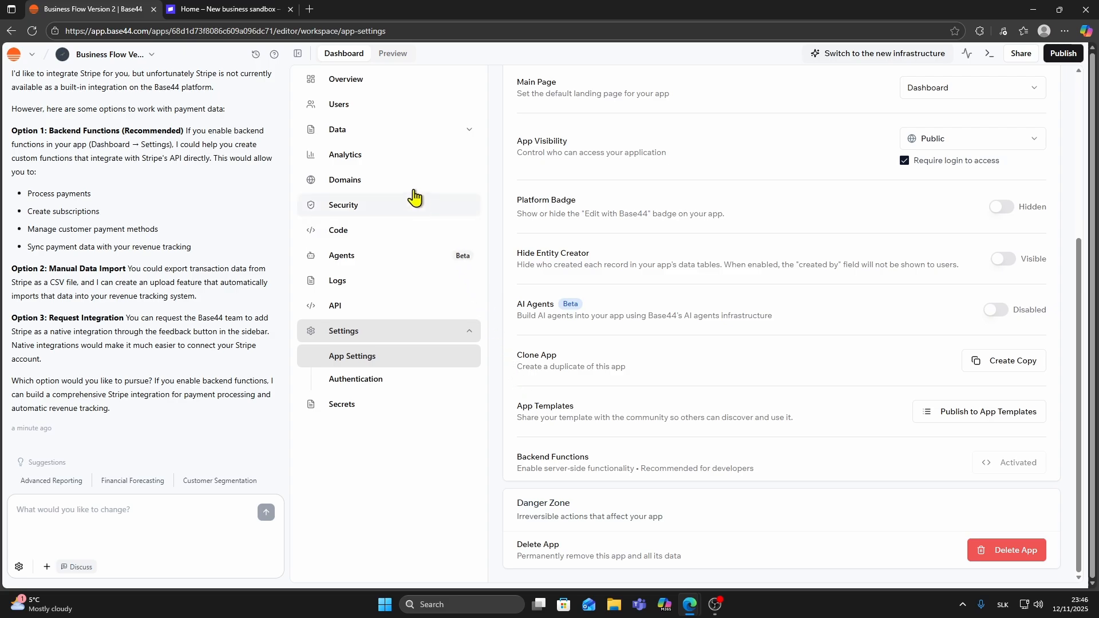
Return to the app preview and ask the AI chat to create a subscription for this site at 5 USD per month.
left_click(393, 53)
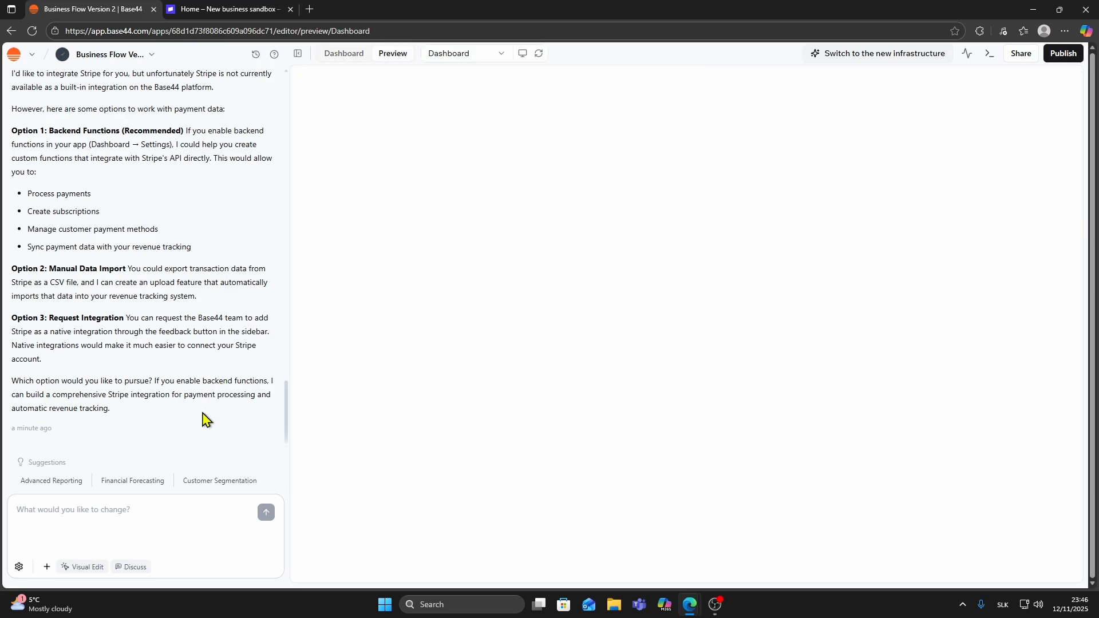
left_click(147, 524)
type("creat")
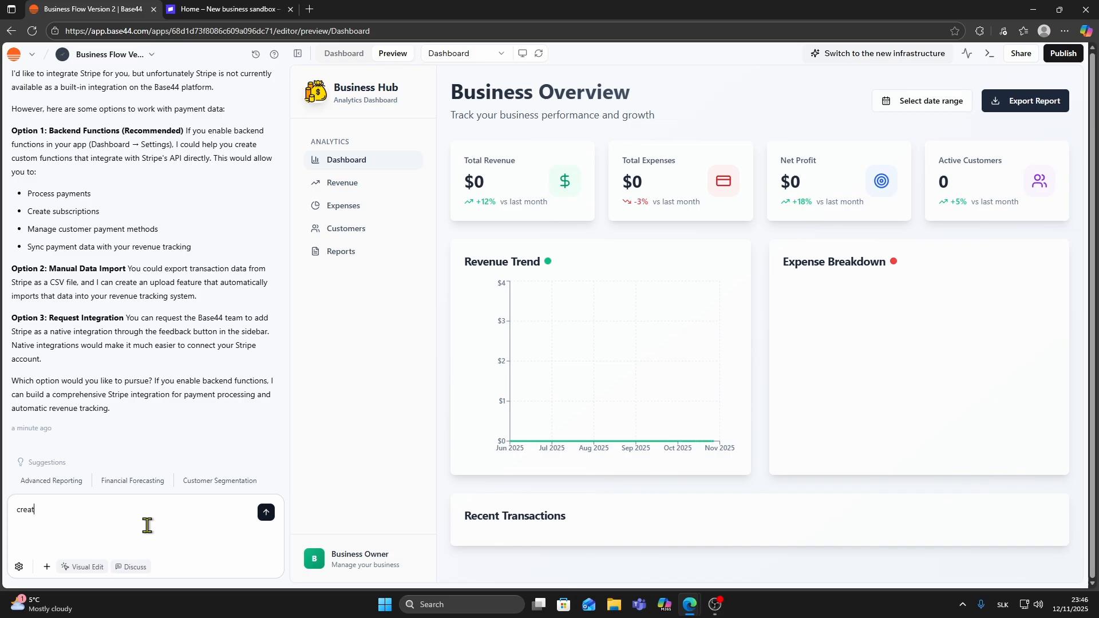
type("e me subscription for this site like 5 usd")
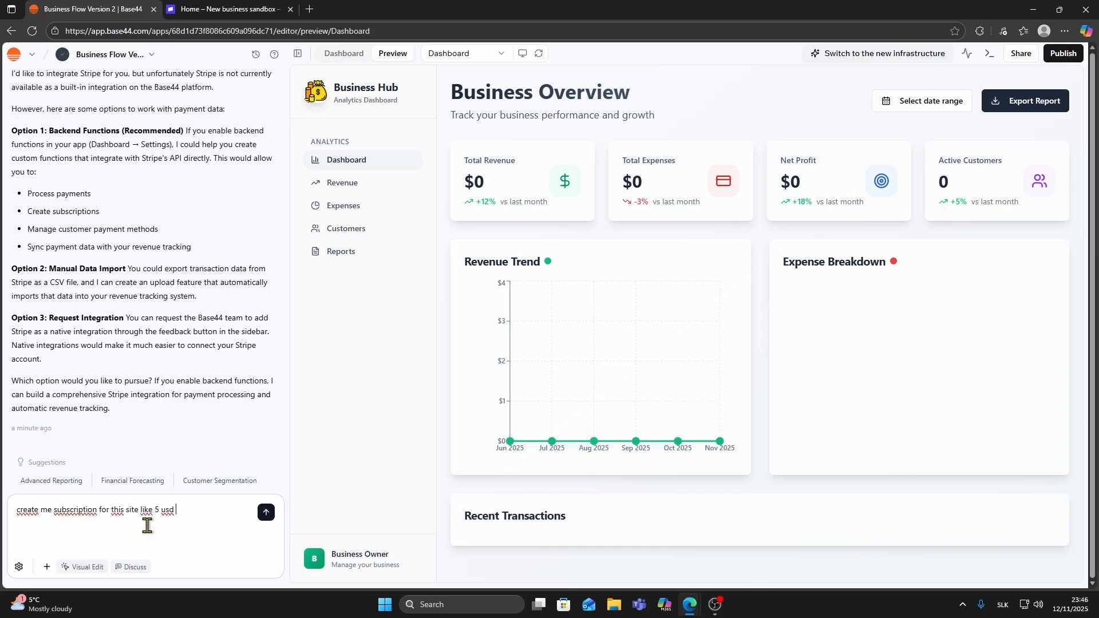
type("nth")
key("Return")
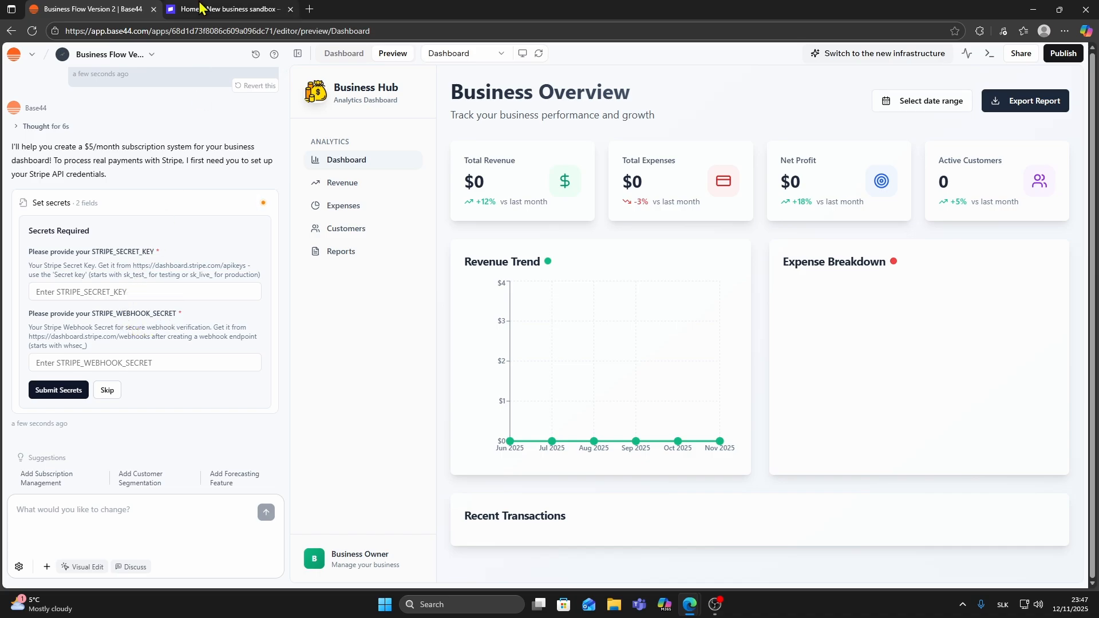
Switch to the Stripe dashboard, search for "developers", open the API keys page and copy the standard secret key.
left_click(200, 9)
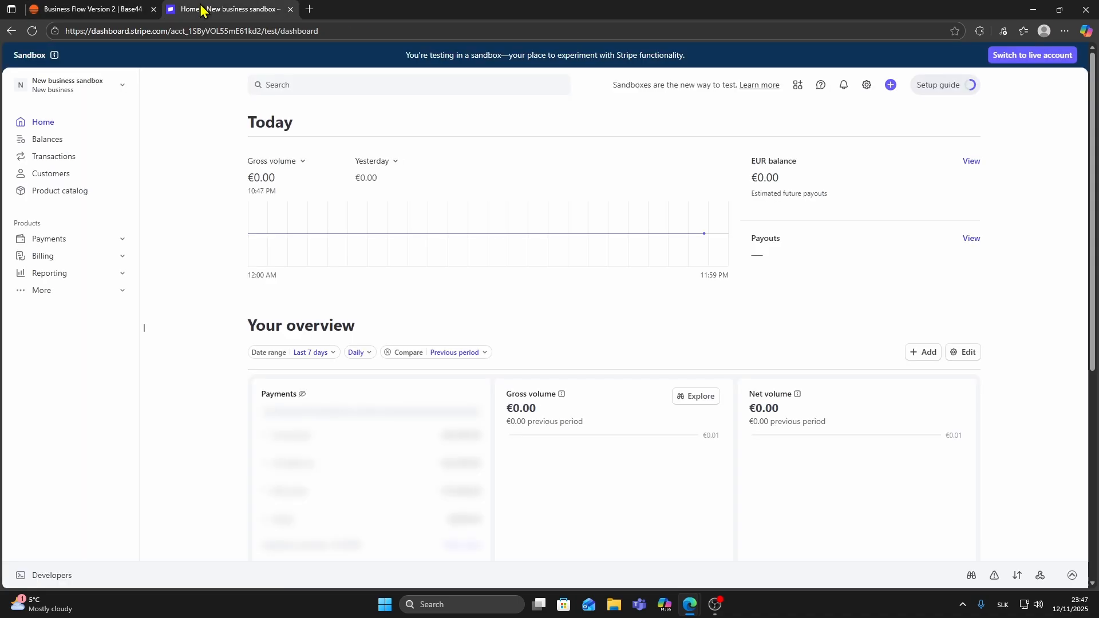
left_click(306, 86)
type("develo")
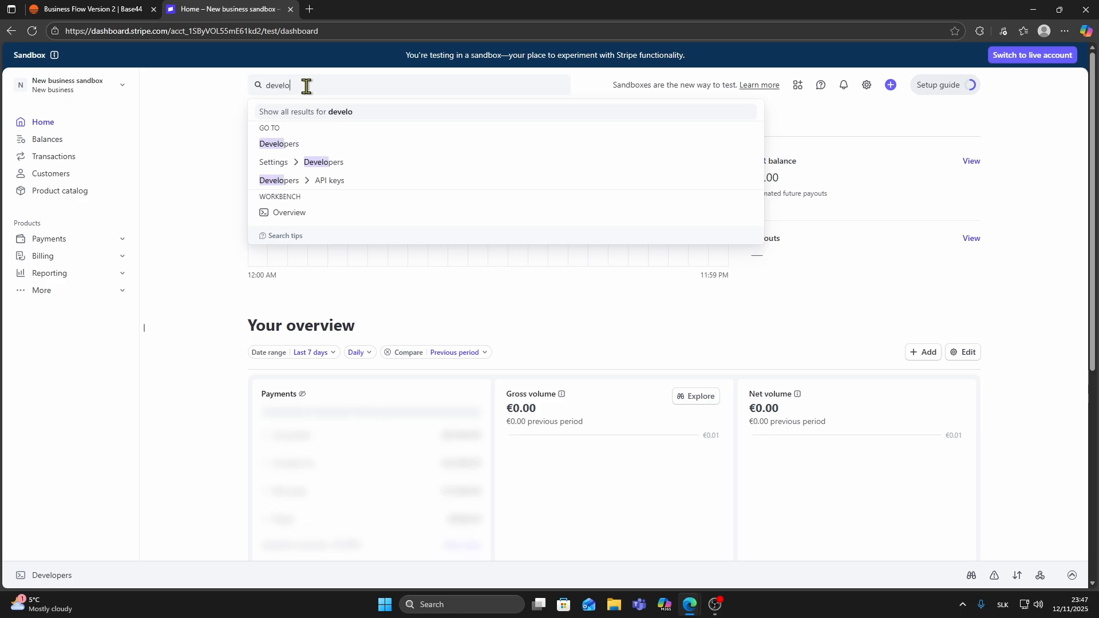
type("pers")
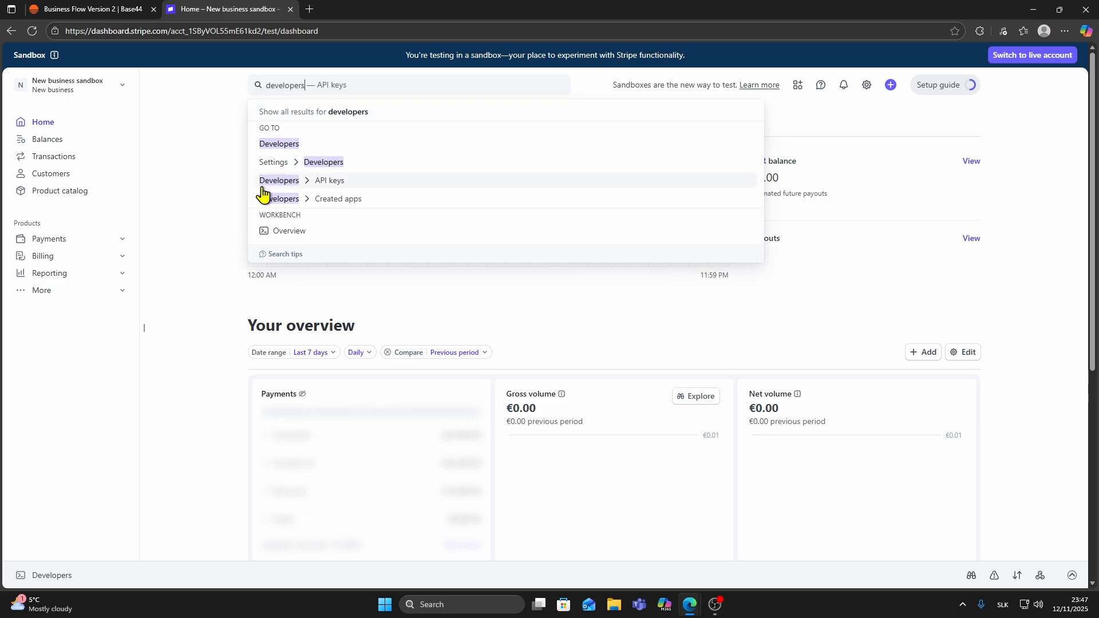
left_click(327, 191)
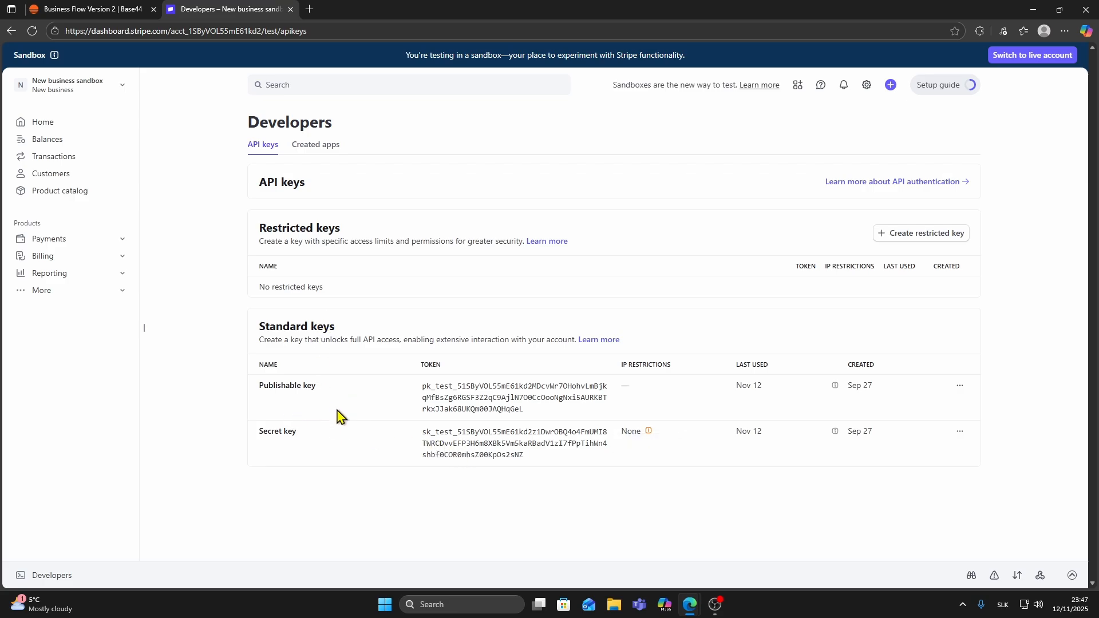
left_click(451, 449)
Switch back to Base44 and paste the Stripe secret key into the STRIPE_SECRET_KEY field.
left_click(86, 9)
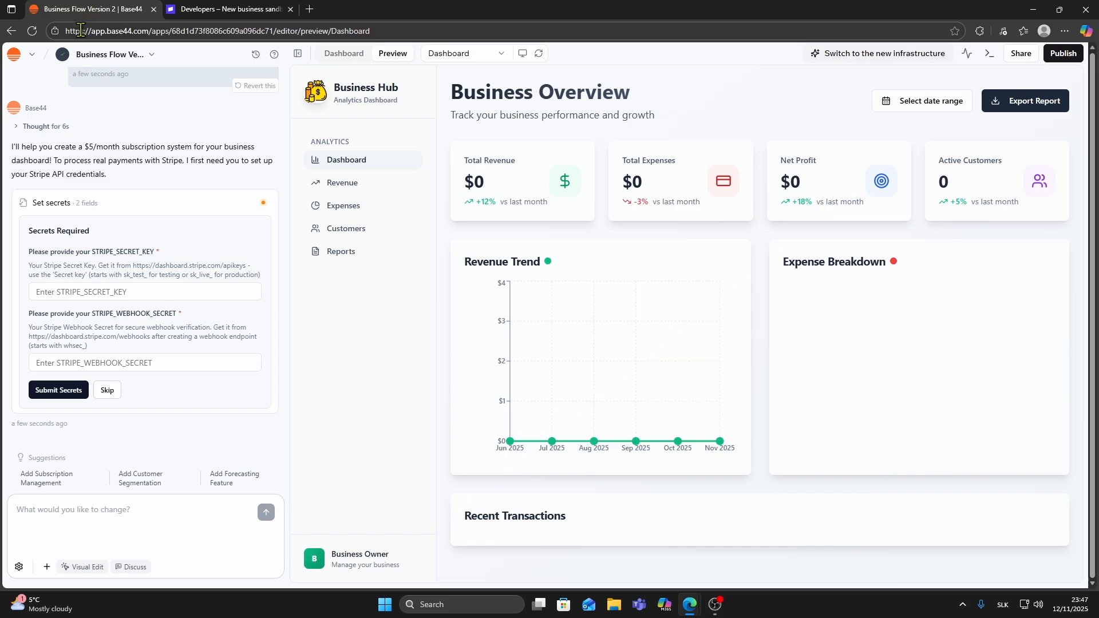
left_click(79, 294)
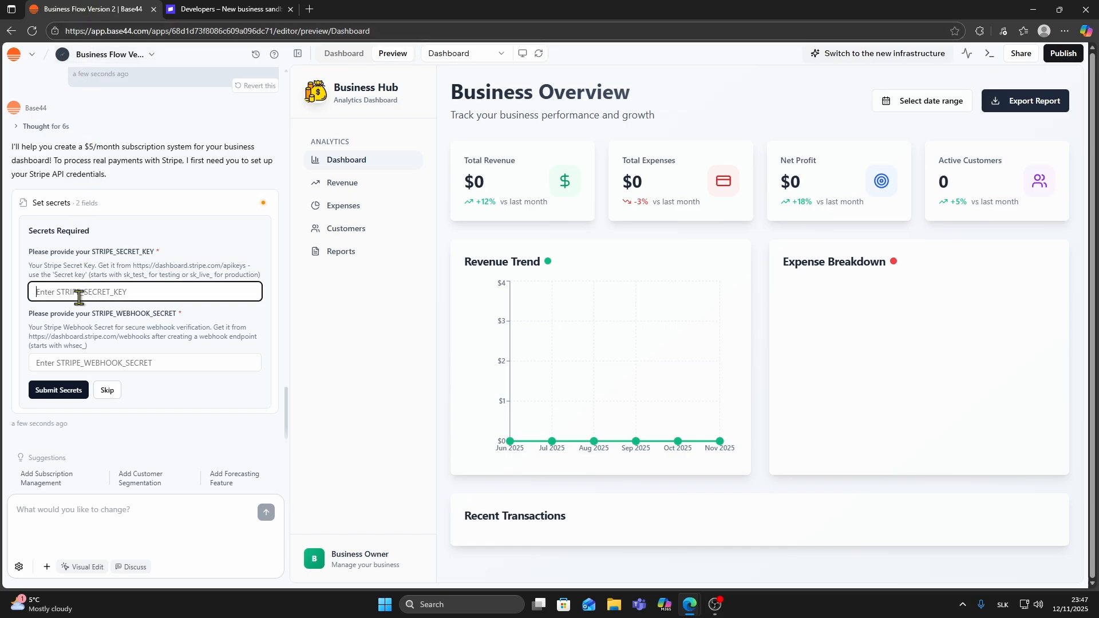
key("ctrl+v")
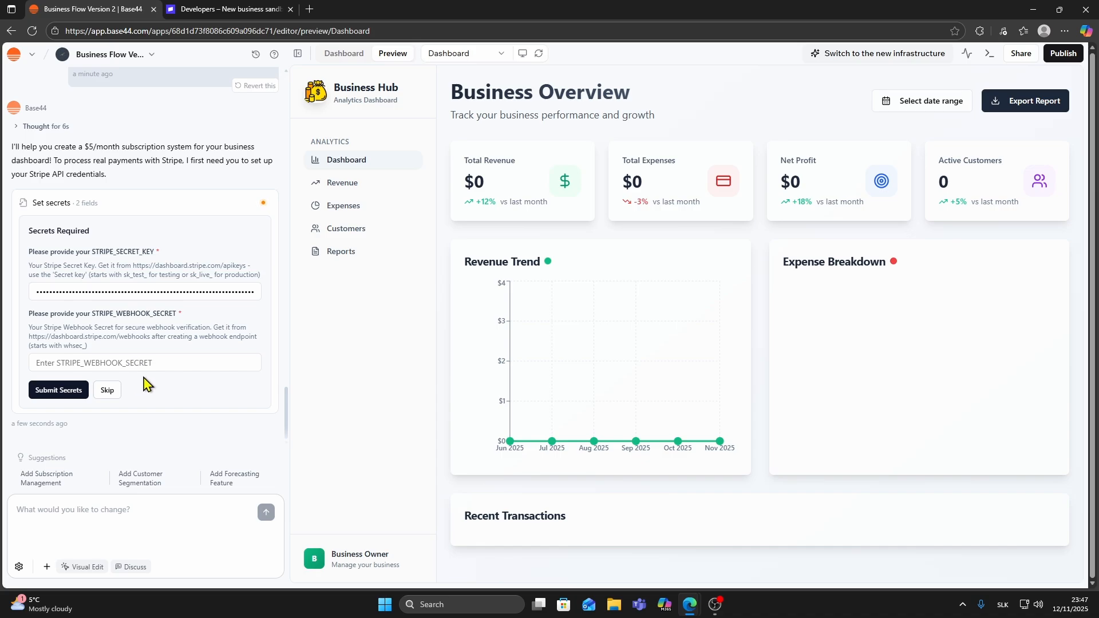
Switch to the Stripe dashboard, search for "webho" and start creating a webhook.
left_click(227, 8)
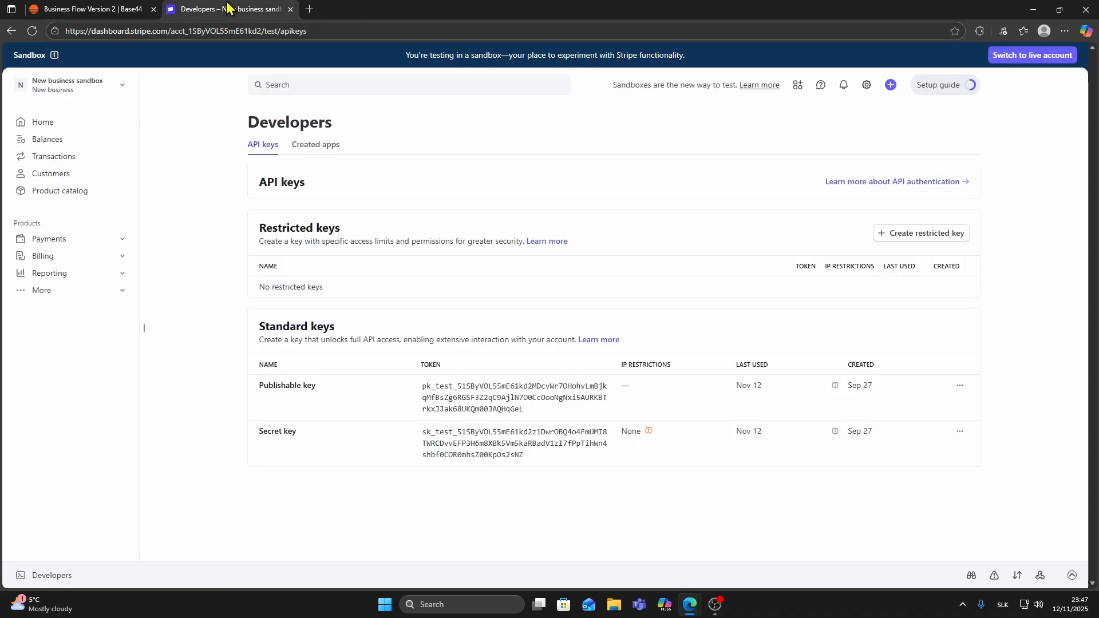
left_click(309, 86)
type("web")
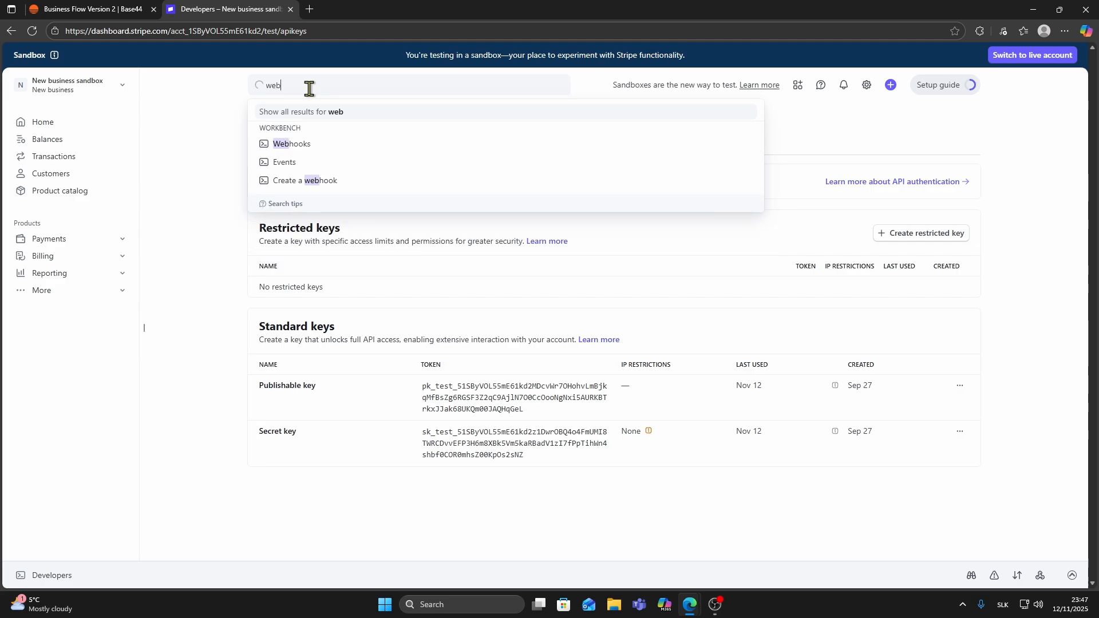
type("ho")
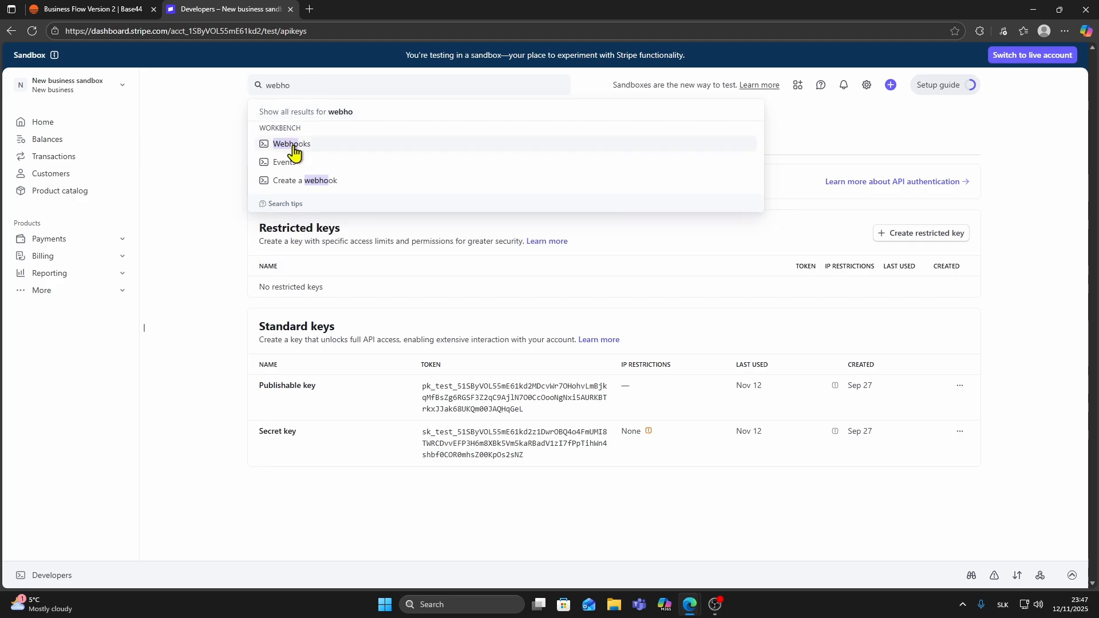
left_click(302, 195)
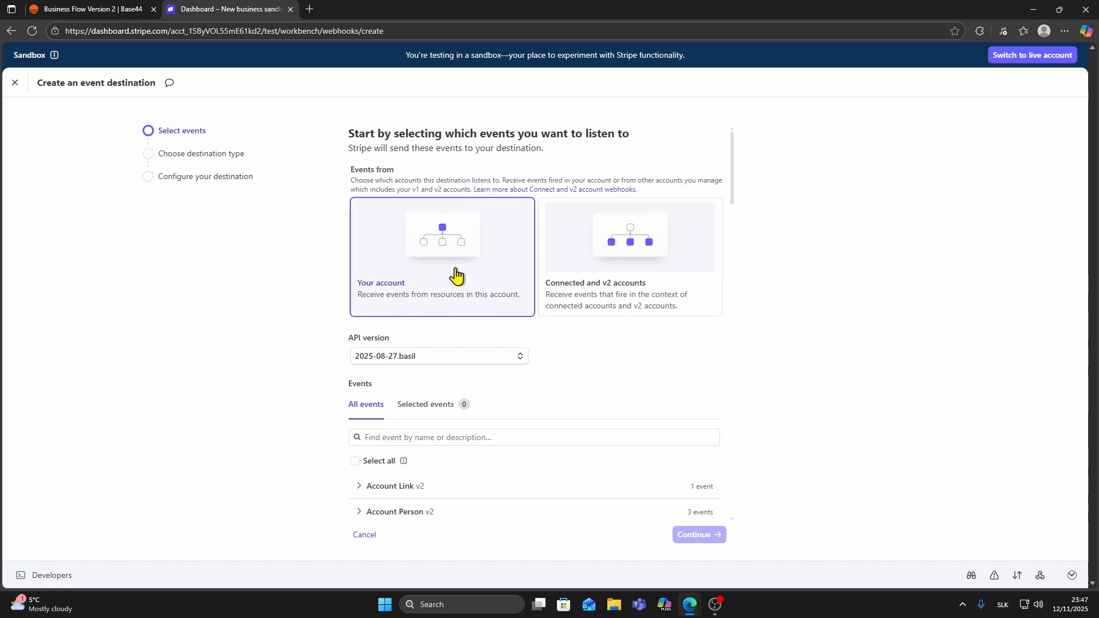
Browse the webhook event categories and select all Checkout events for the destination.
scroll(549, 238, "down", 3)
scroll(532, 246, "up", 3)
scroll(454, 283, "down", 2)
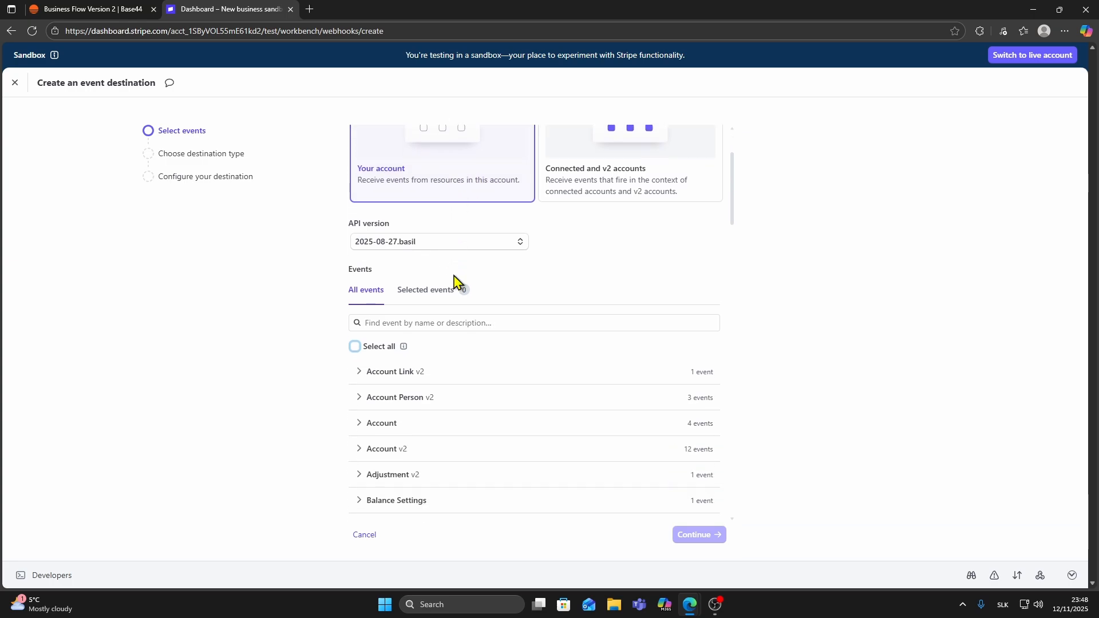
scroll(454, 281, "down", 2)
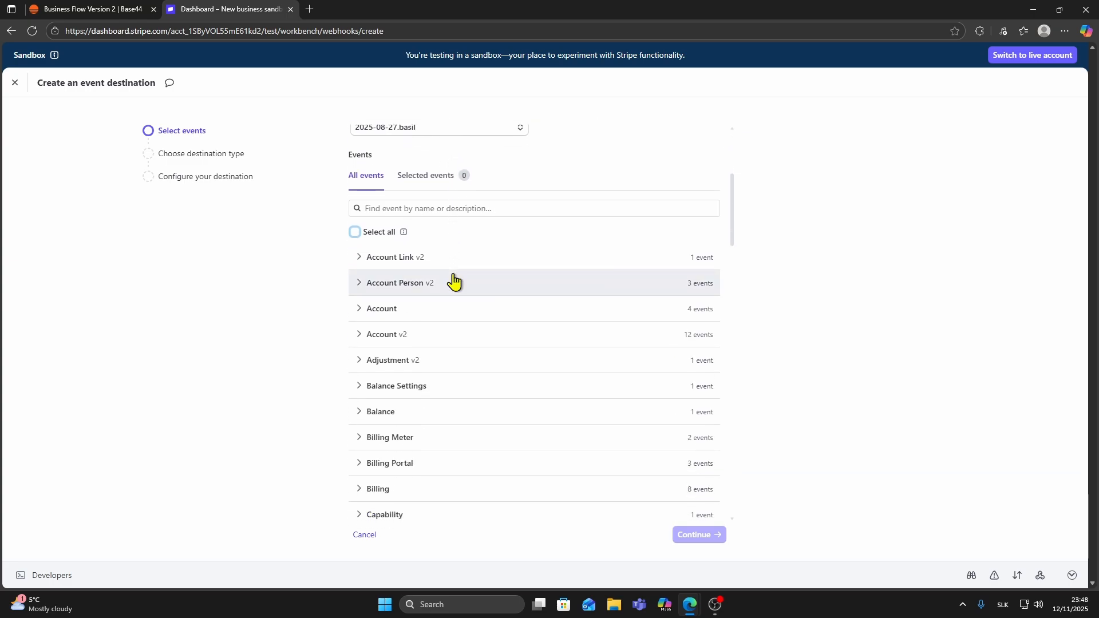
scroll(447, 281, "down", 2)
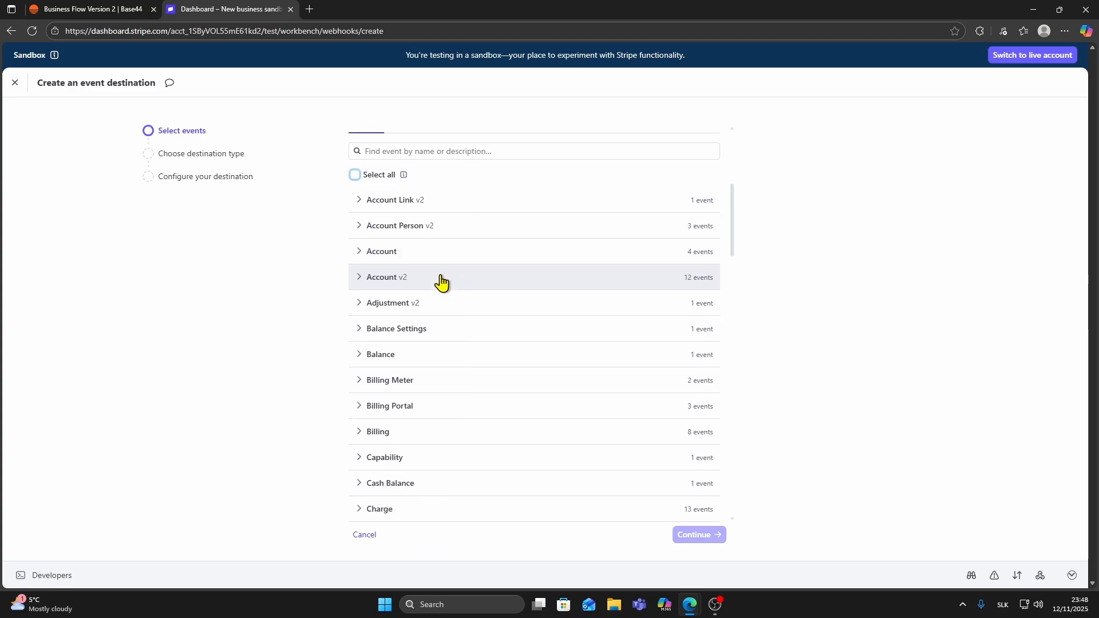
scroll(421, 320, "up", 2)
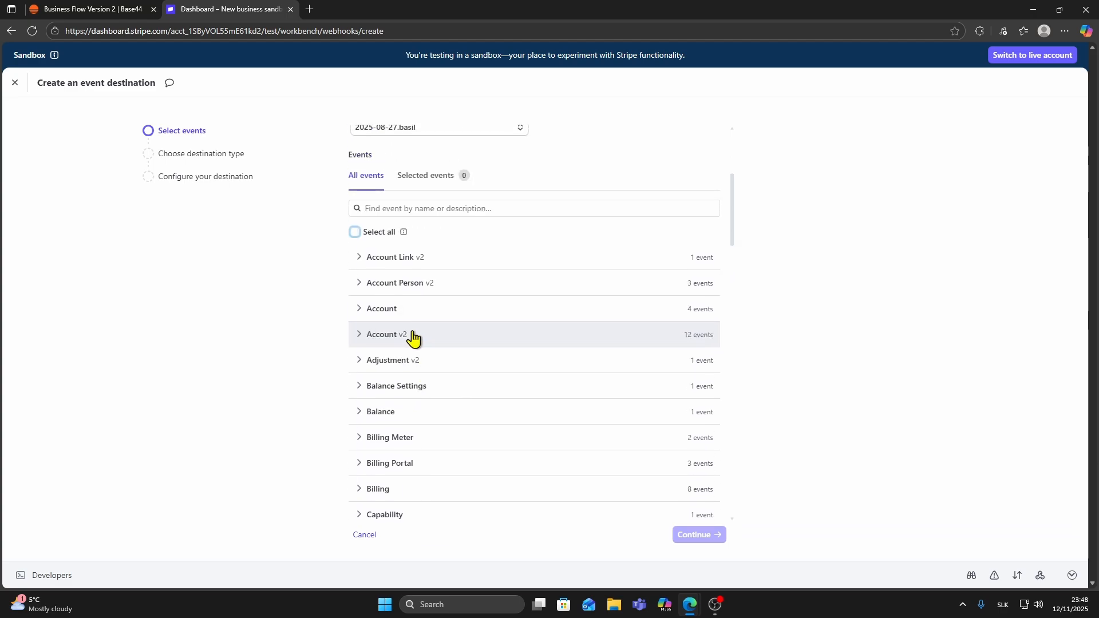
scroll(444, 327, "down", 2)
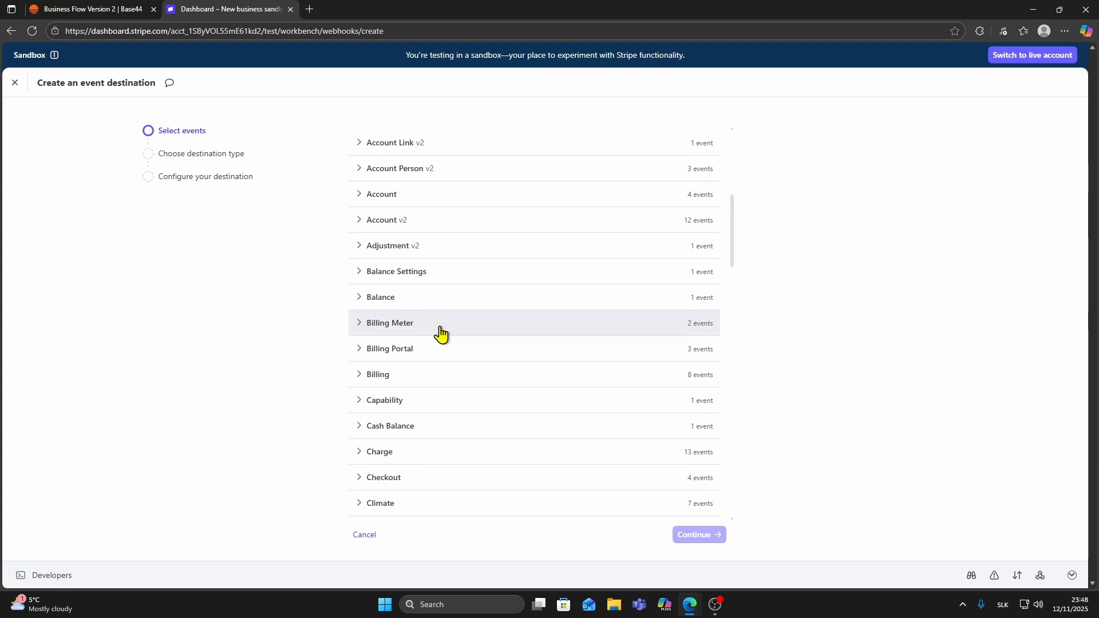
left_click(356, 378)
left_click(357, 378)
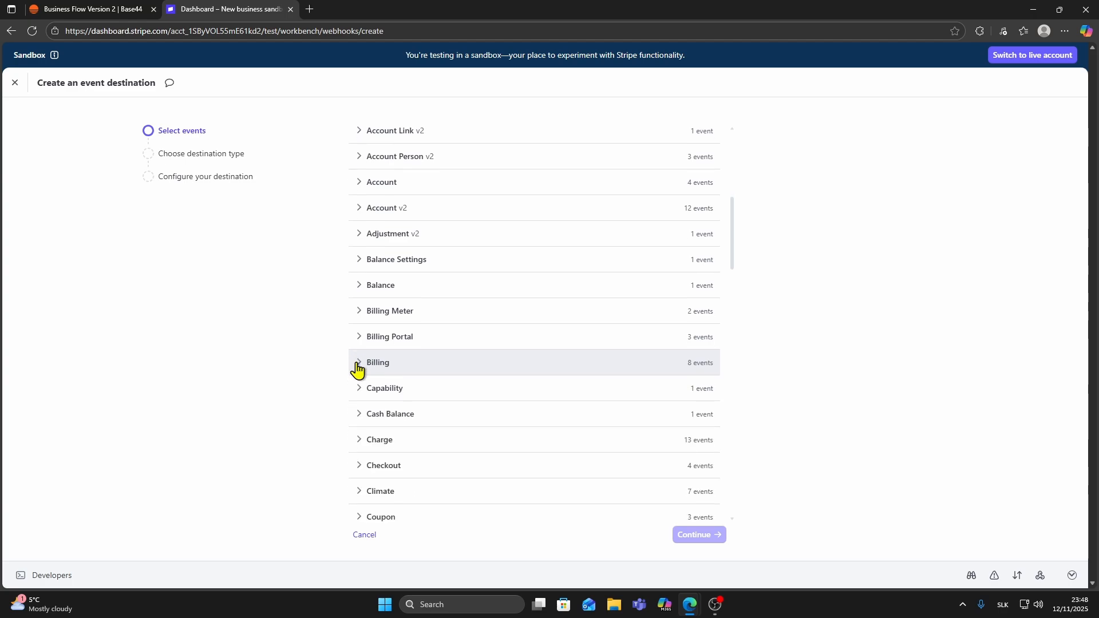
scroll(356, 367, "down", 3)
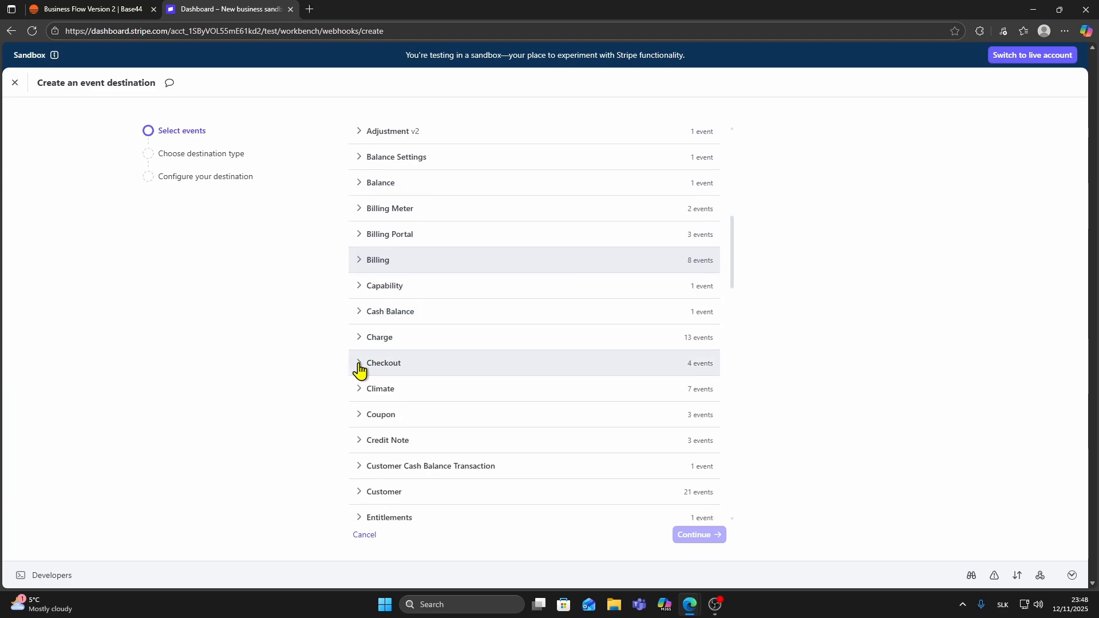
left_click(360, 367)
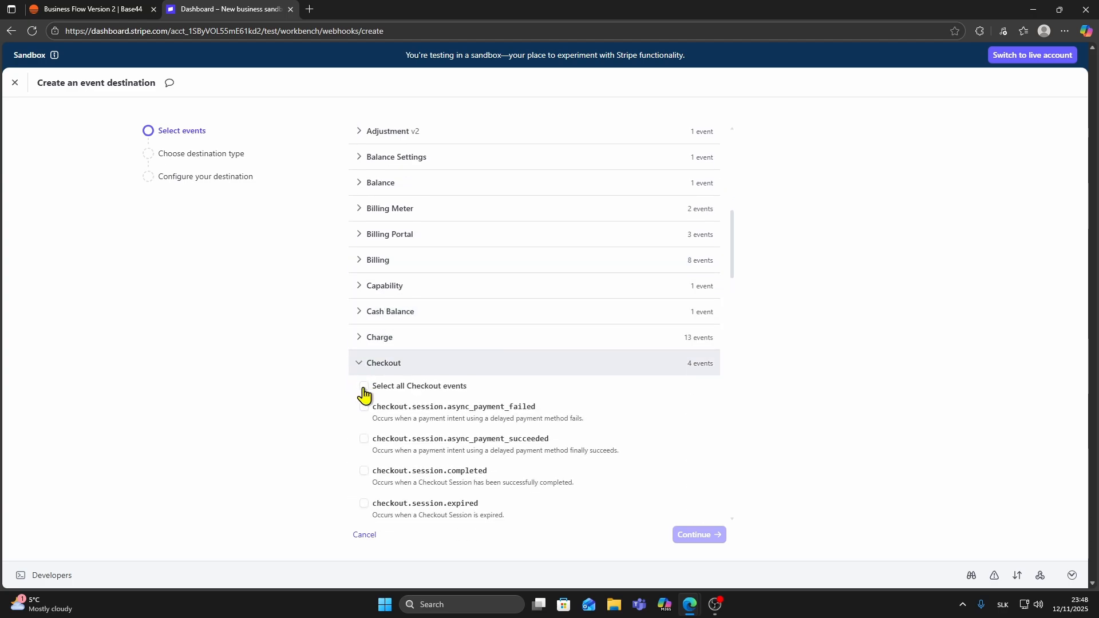
left_click(363, 387)
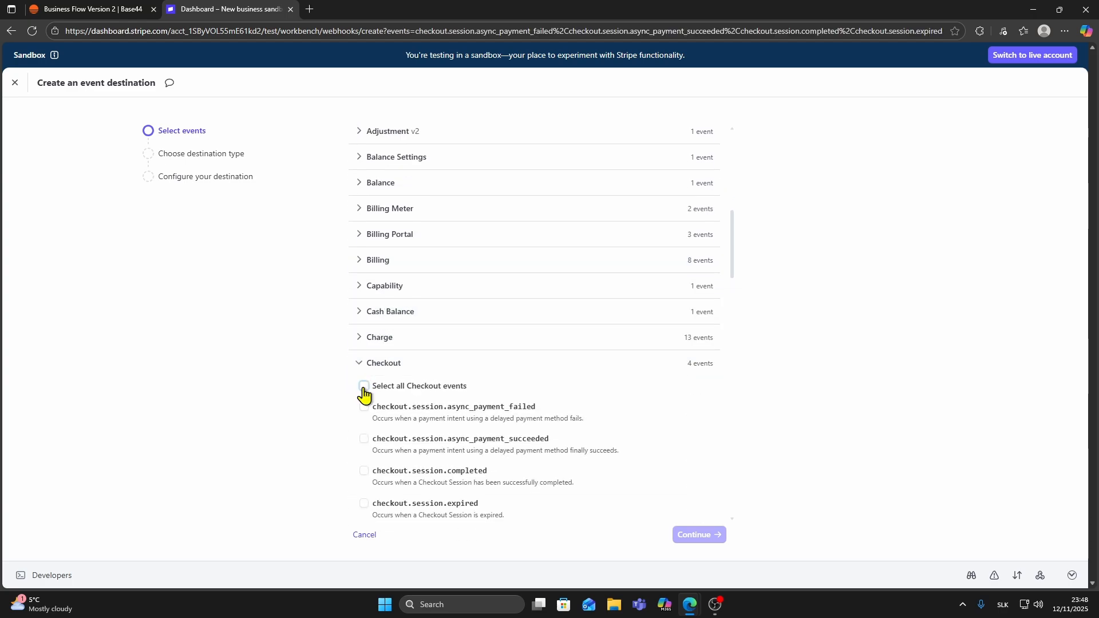
Add all Billing events and all Billing Portal events to the selection.
left_click(355, 267)
left_click(365, 284)
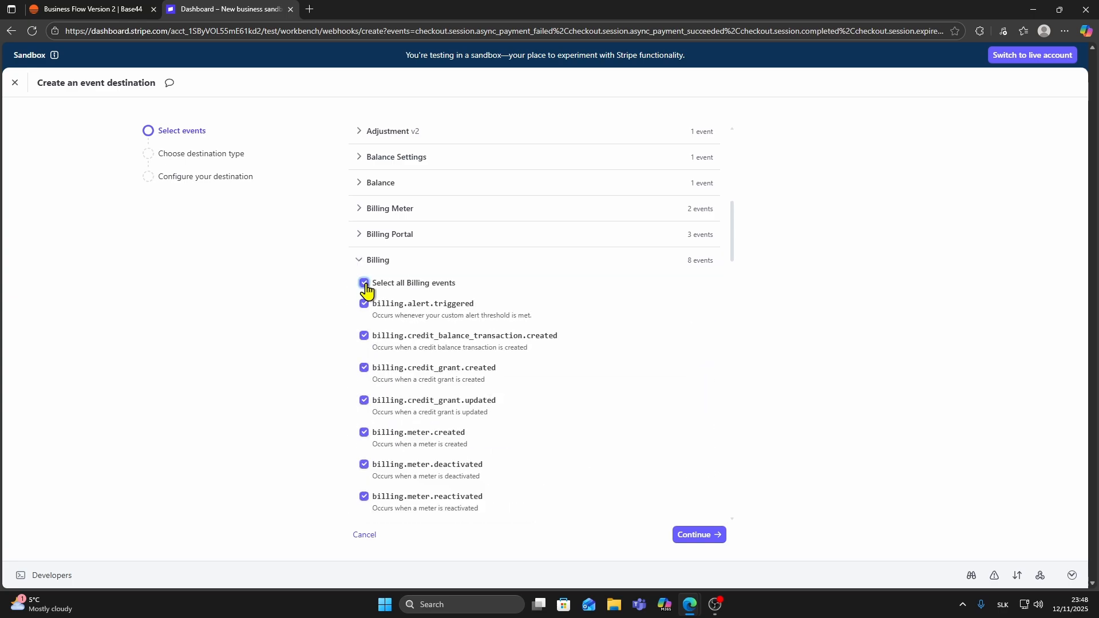
left_click(357, 236)
left_click(364, 259)
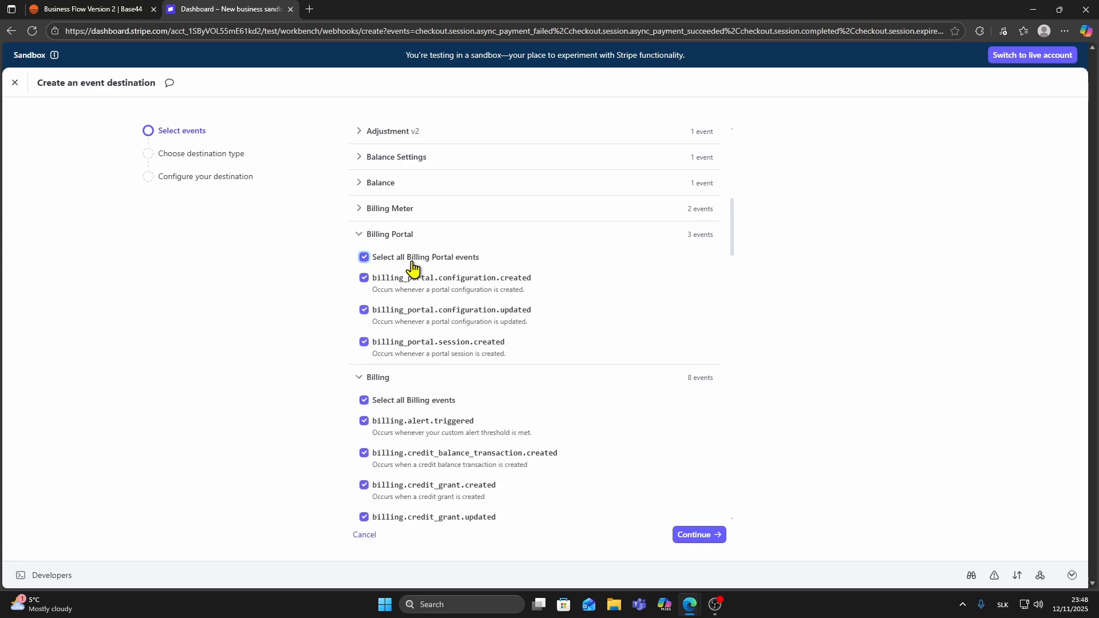
Add all Coupon events to the webhook's event selection.
scroll(385, 225, "down", 10)
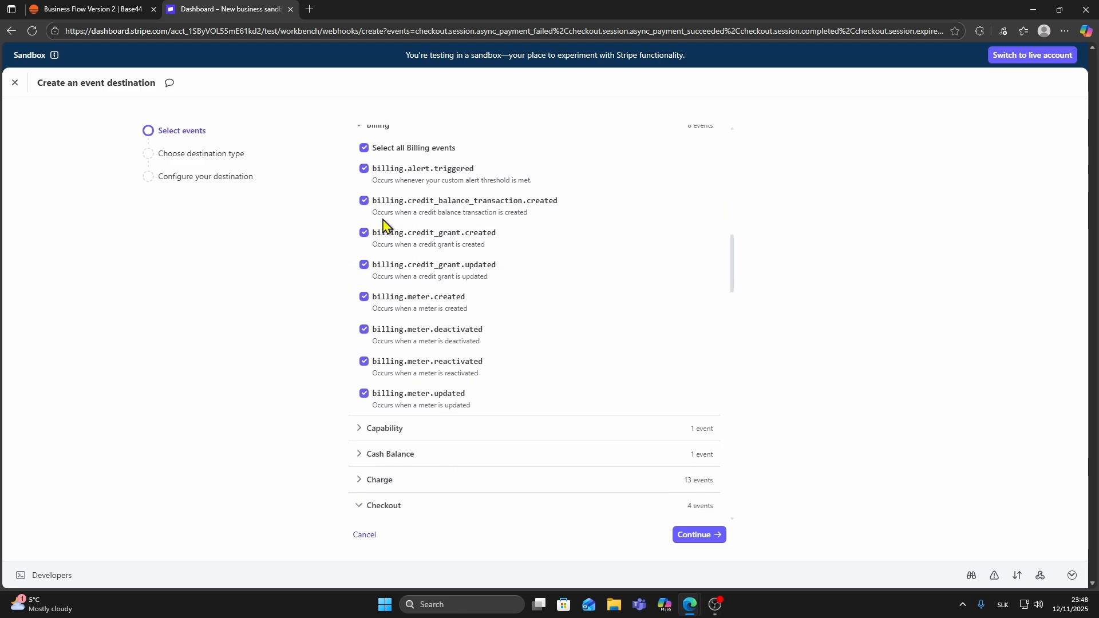
scroll(395, 274, "down", 1)
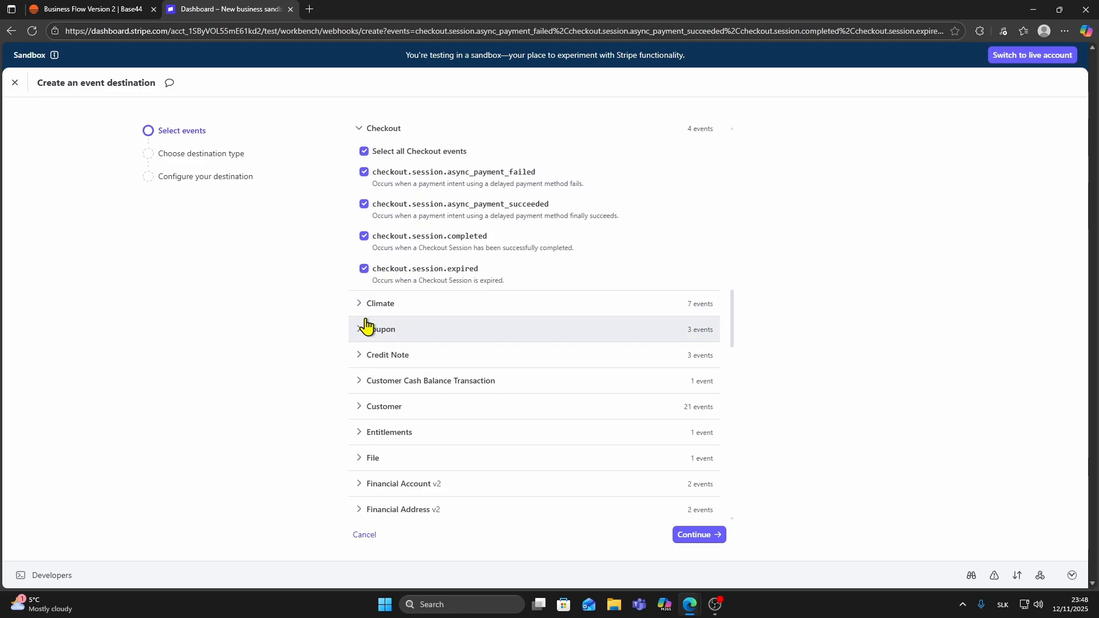
left_click(365, 330)
left_click(375, 351)
Add all Payment Method events to the webhook's event selection.
scroll(401, 312, "down", 10)
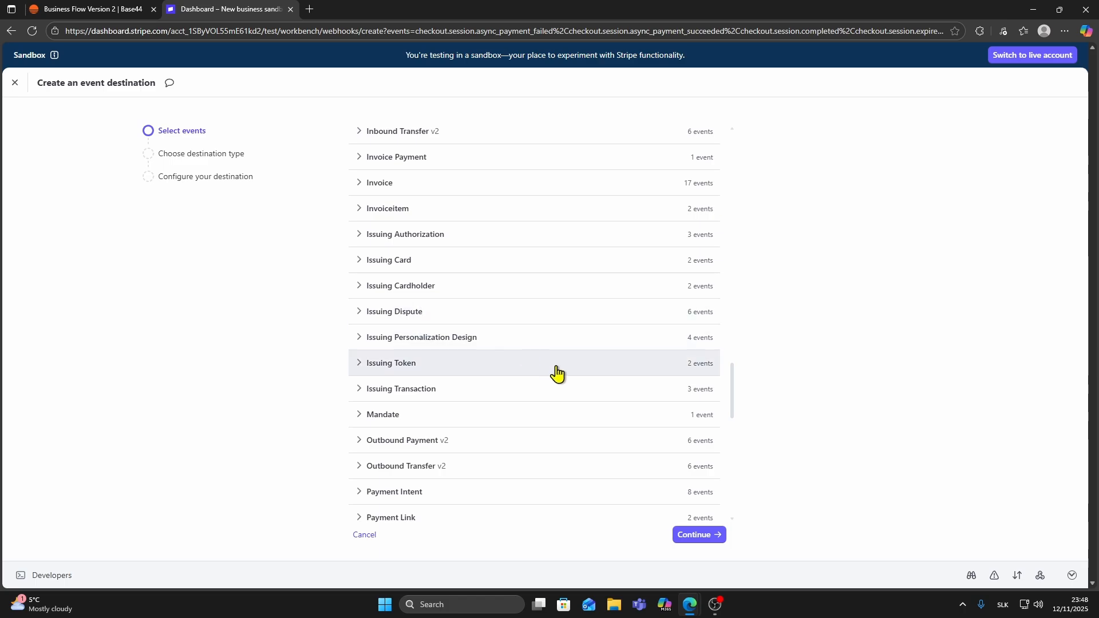
scroll(595, 388, "down", 2)
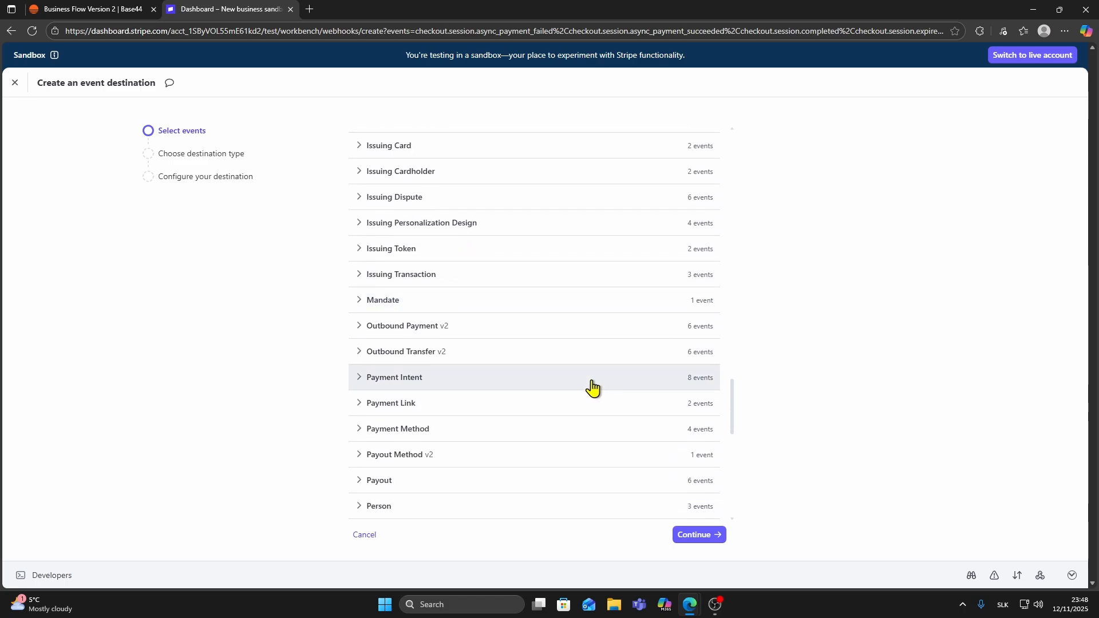
scroll(593, 388, "down", 1)
left_click(359, 376)
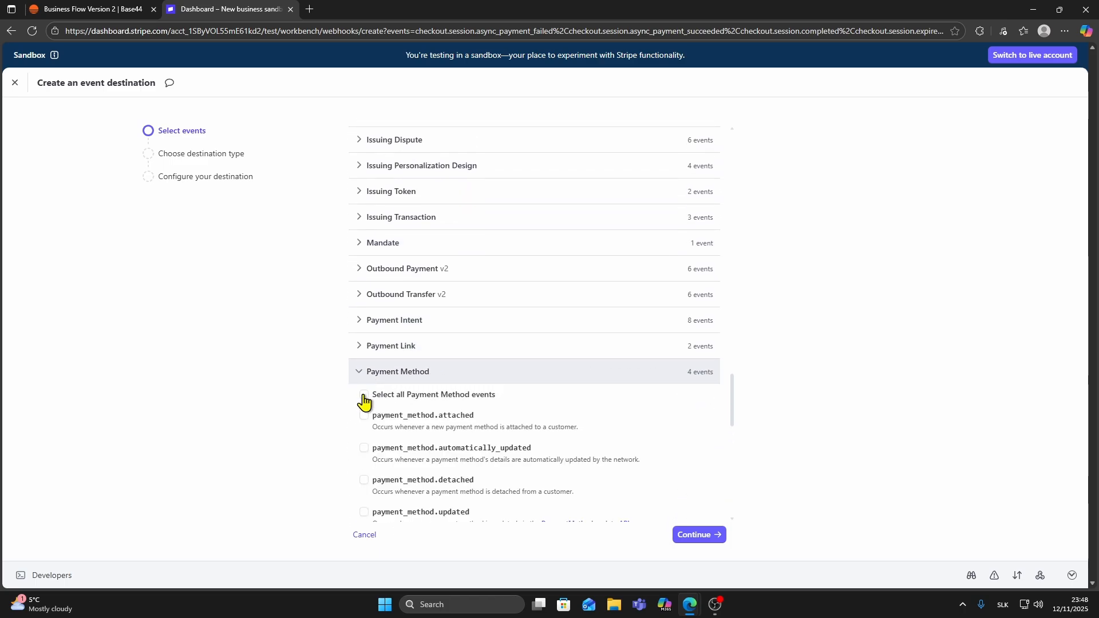
left_click(364, 397)
scroll(388, 452, "down", 3)
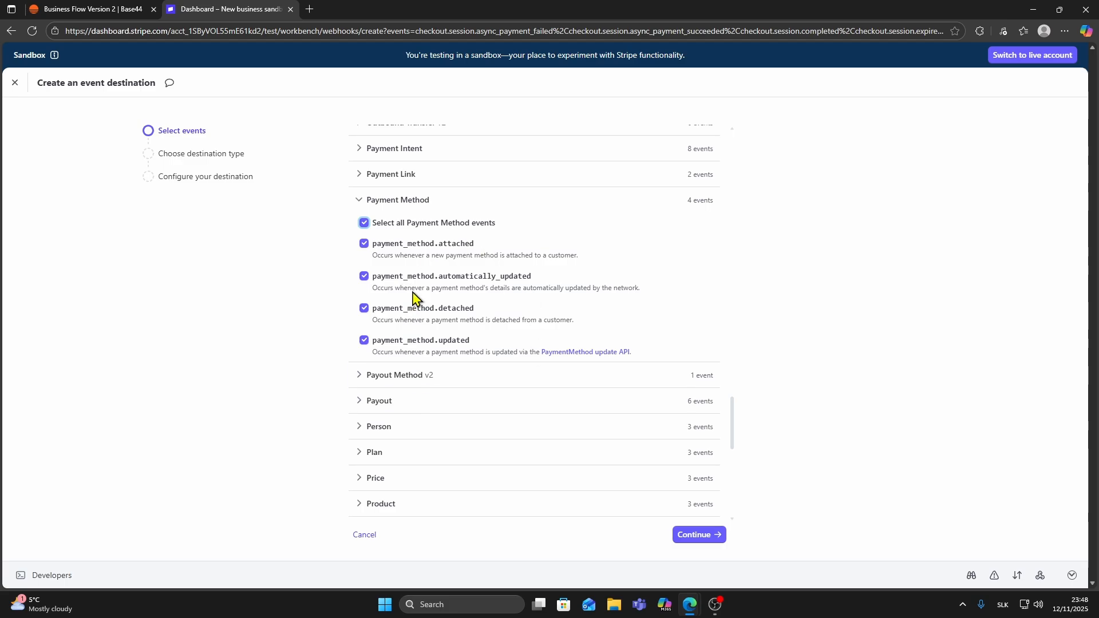
Continue with Webhook endpoint as the destination type and name the destination "test".
left_click(697, 536)
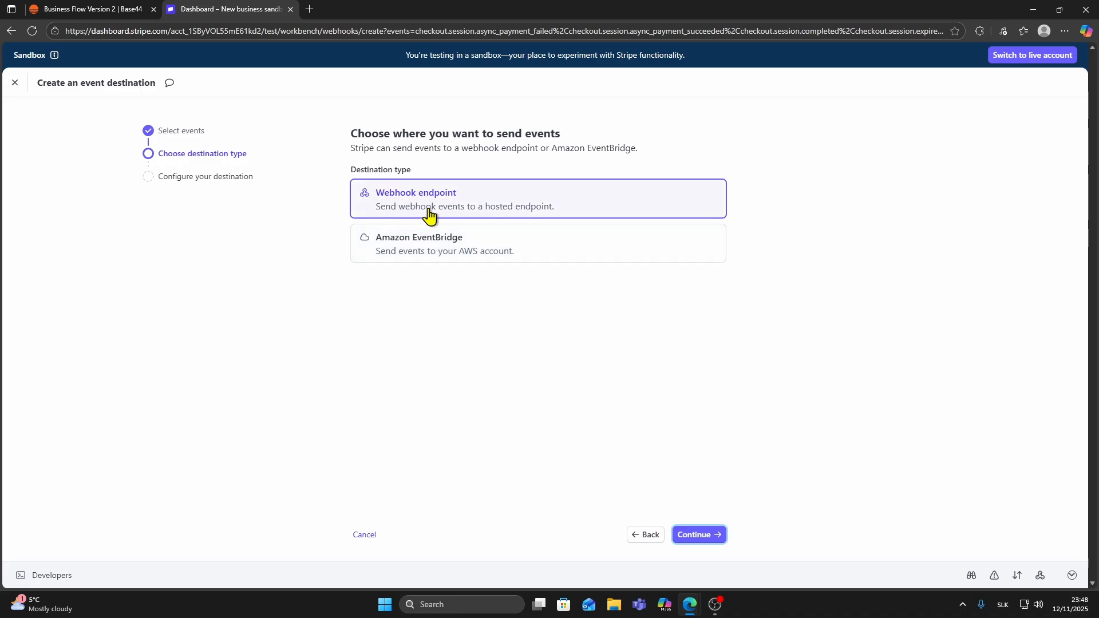
left_click(696, 536)
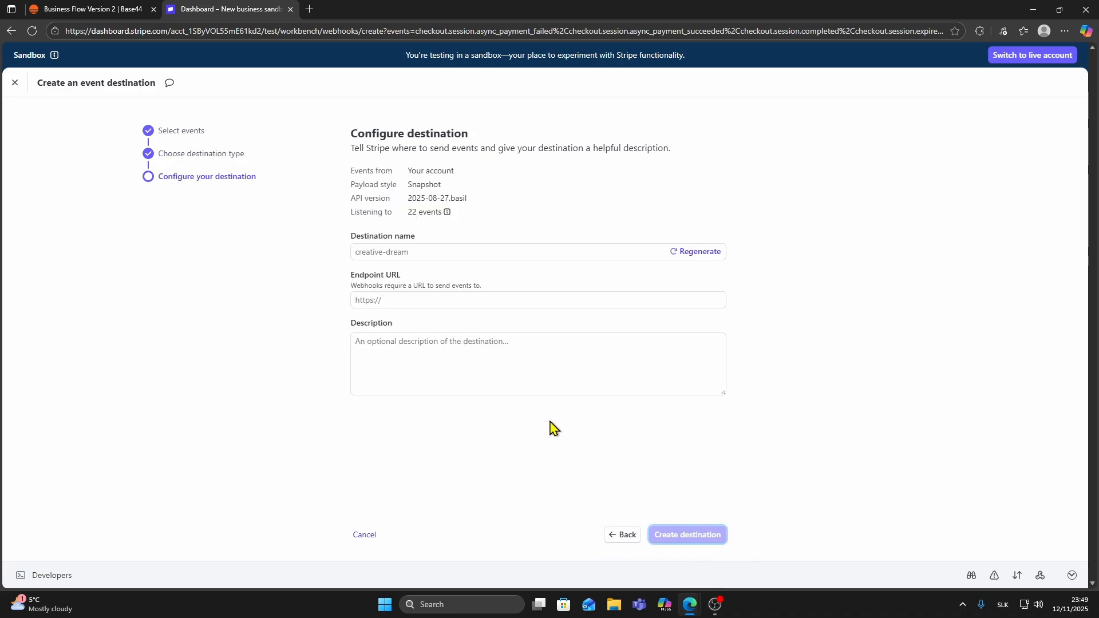
left_click(415, 254)
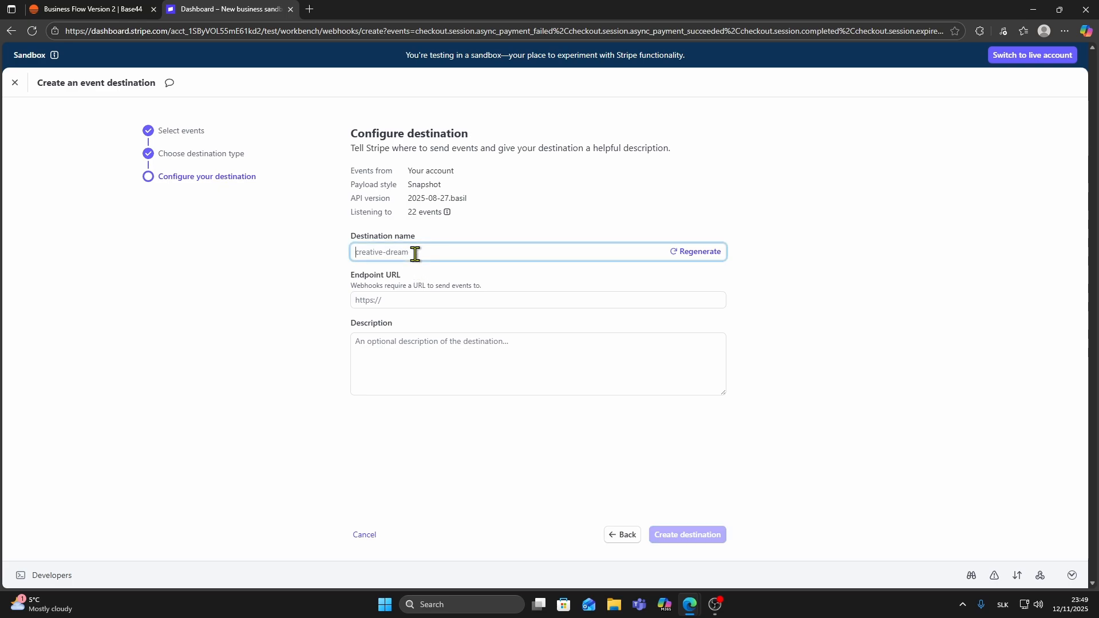
type("test")
left_click(411, 307)
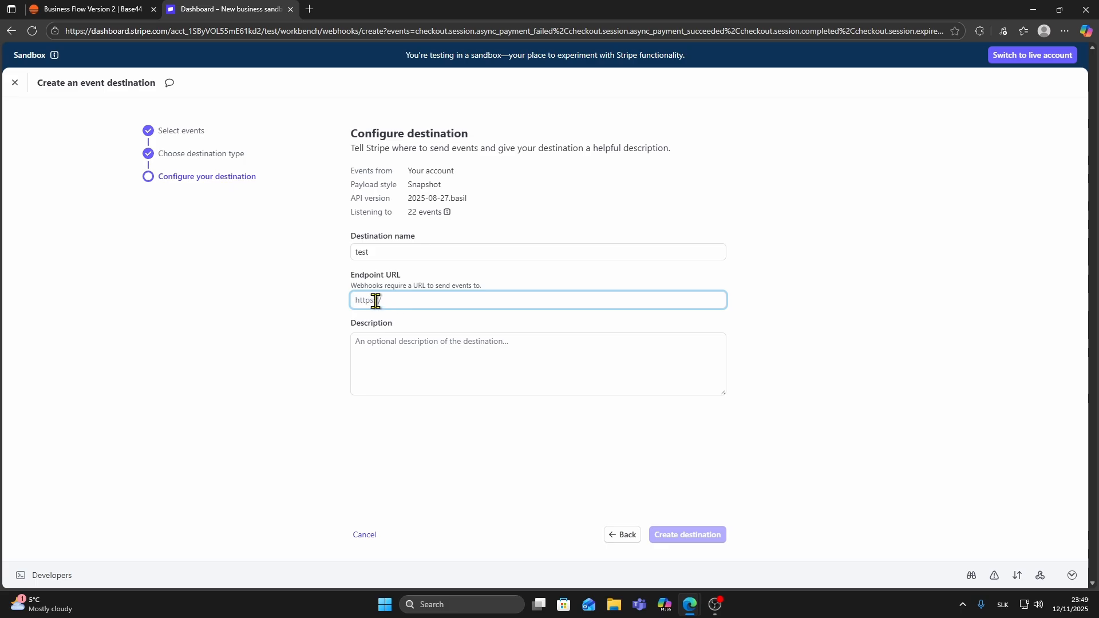
left_click(116, 8)
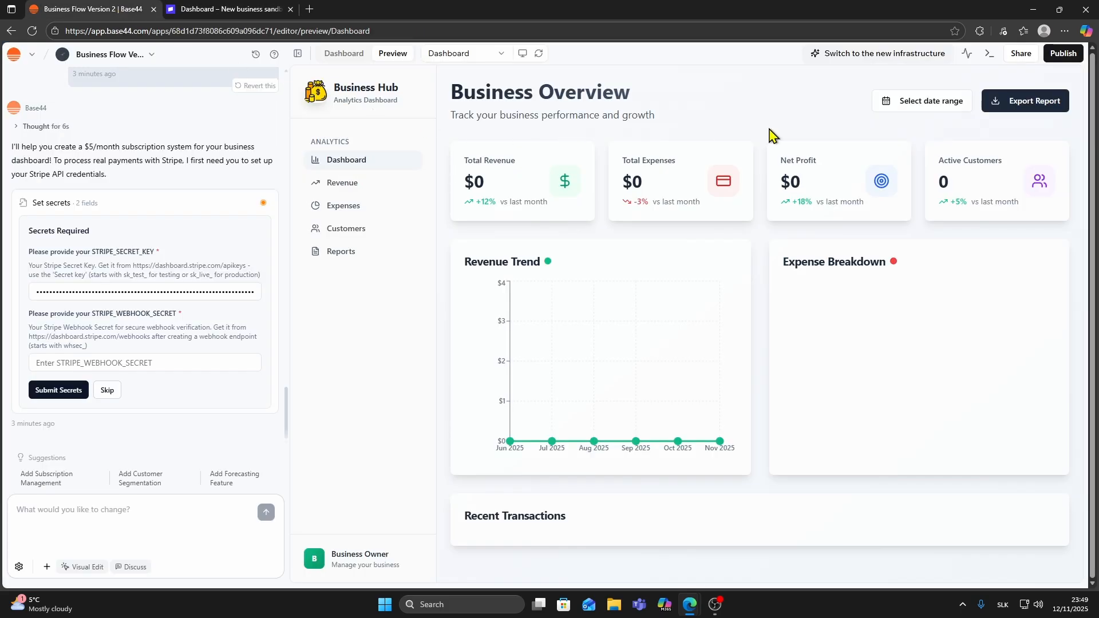
left_click(1064, 53)
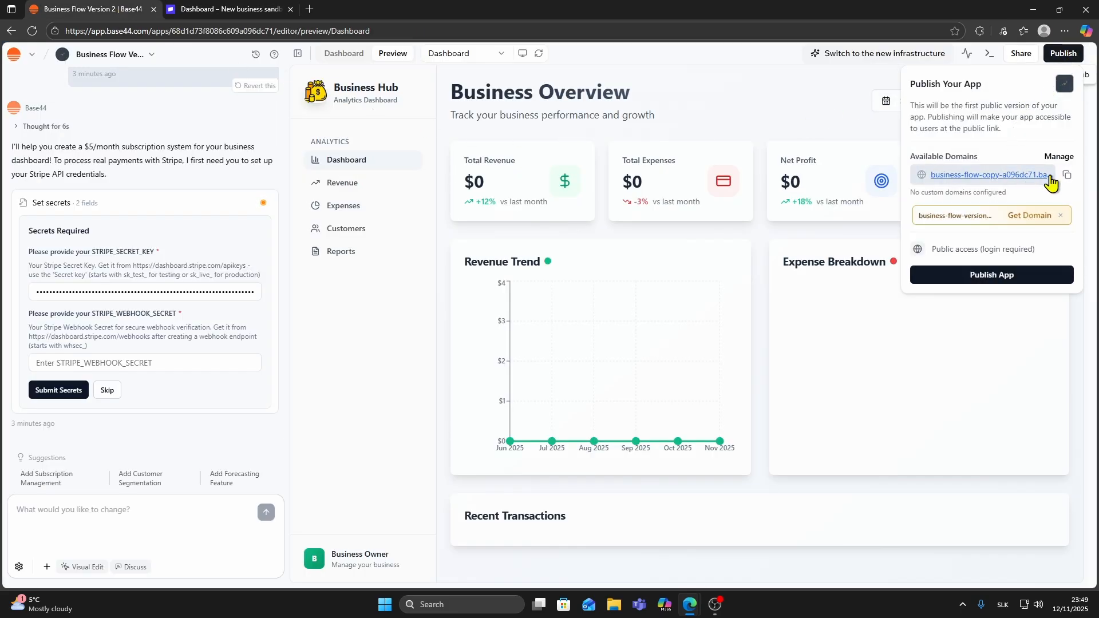
key("ctrl+Tab")
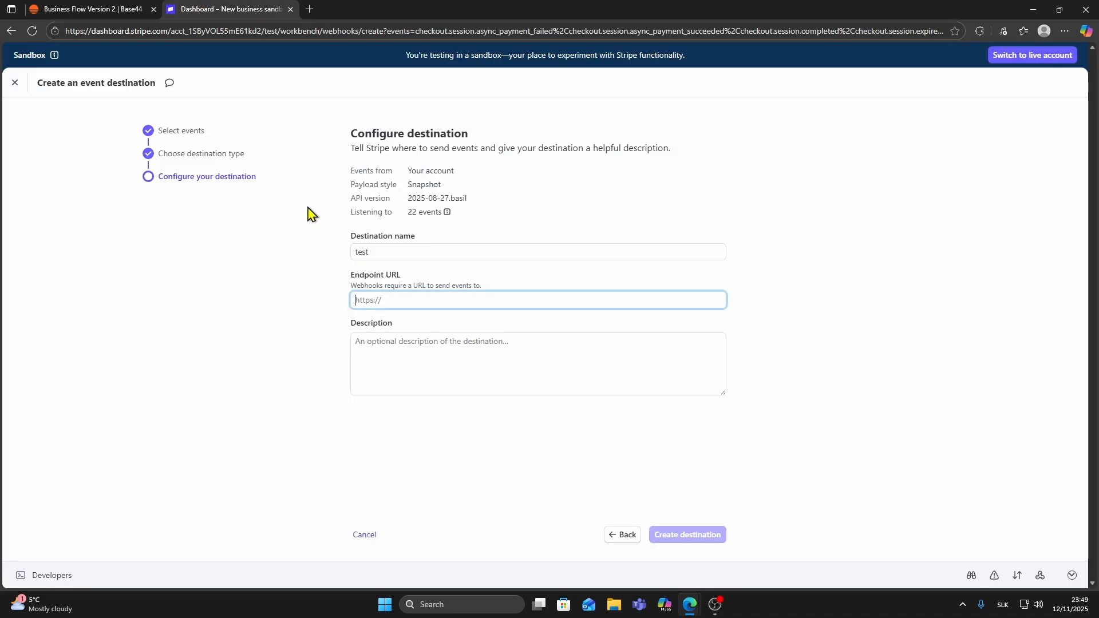
type("https://business-flow-copy-a096dc71.base44.app")
Set the destination's description to "hhh" and create the destination.
left_click(436, 338)
type("ggg")
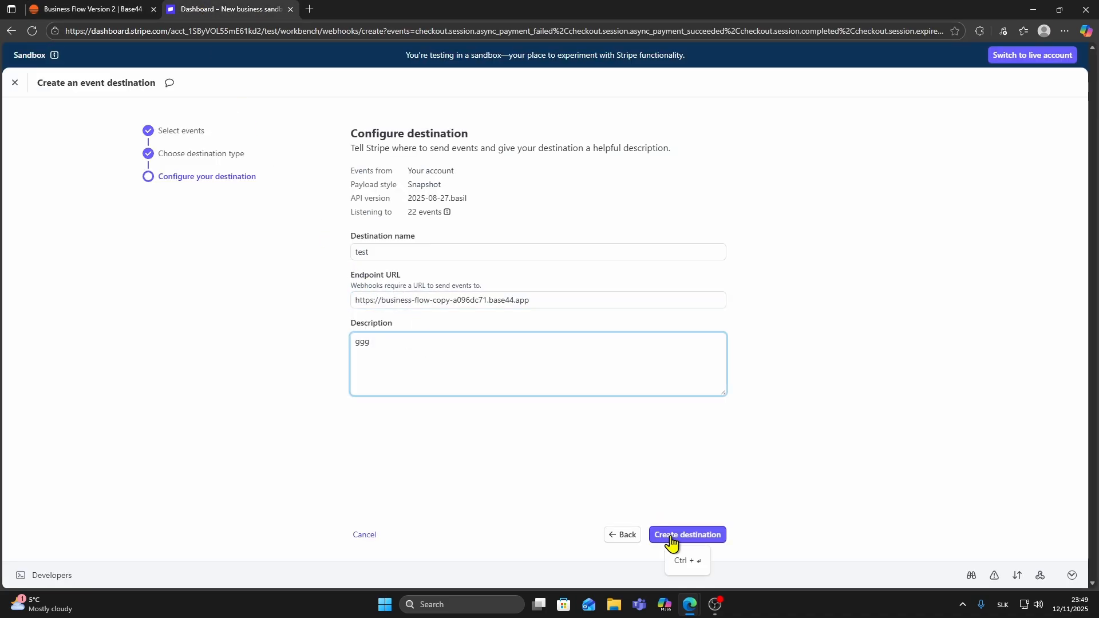
left_click_drag(408, 370, 349, 354)
type("hhh")
left_click(673, 538)
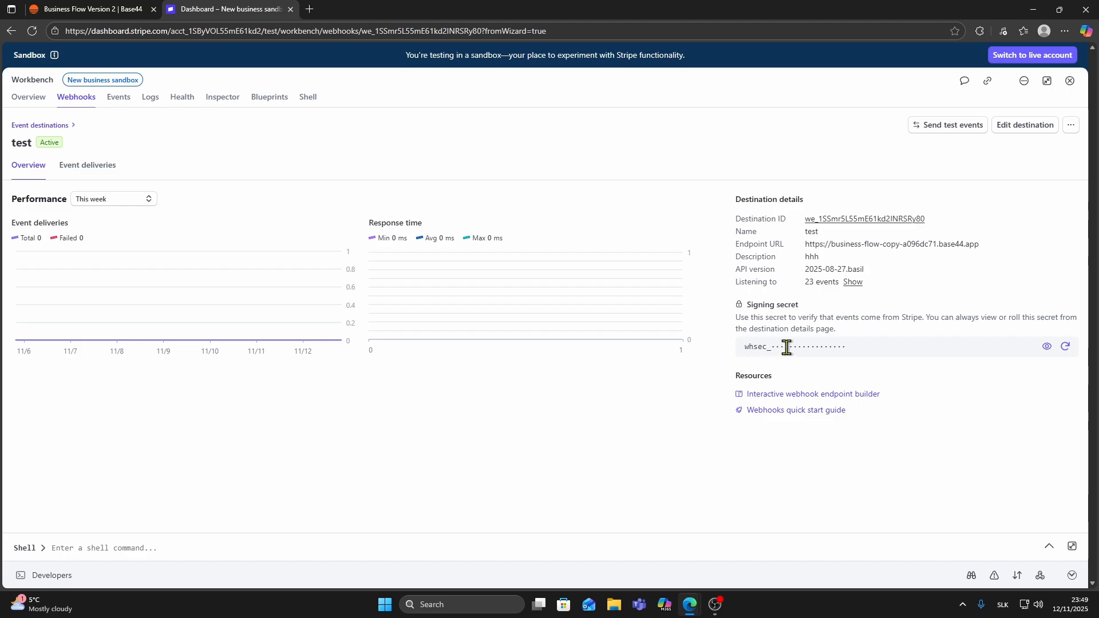
Reveal the new webhook's signing secret and copy it.
left_click(1047, 348)
left_click_drag(927, 347, 741, 351)
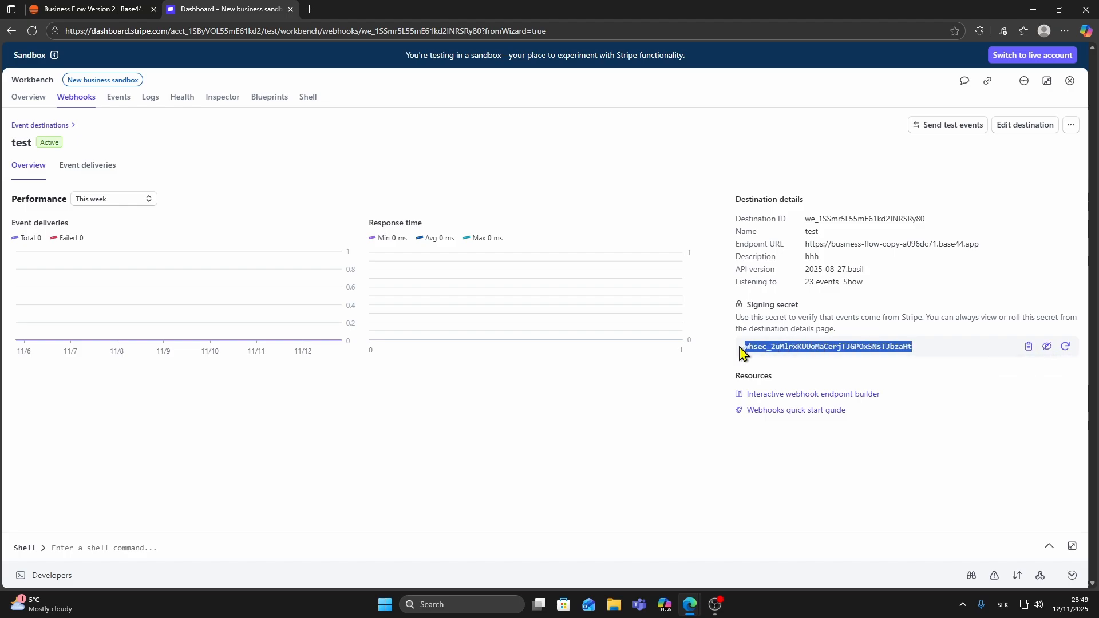
left_click(778, 373)
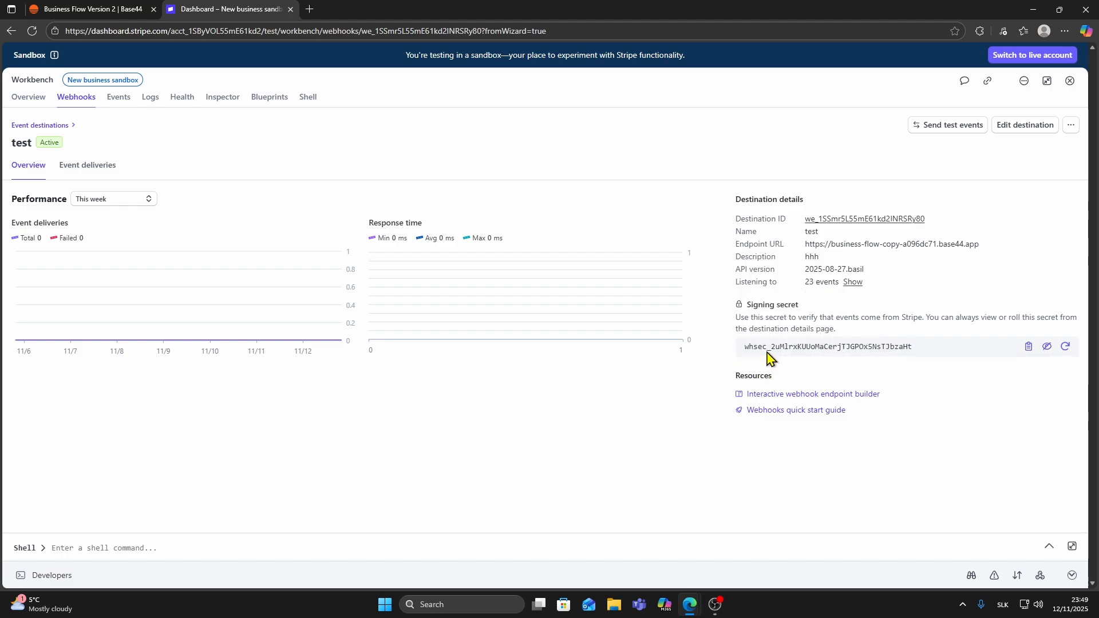
Switch to Base44, paste the signing secret into the STRIPE_WEBHOOK_SECRET field and submit both secrets.
left_click(92, 9)
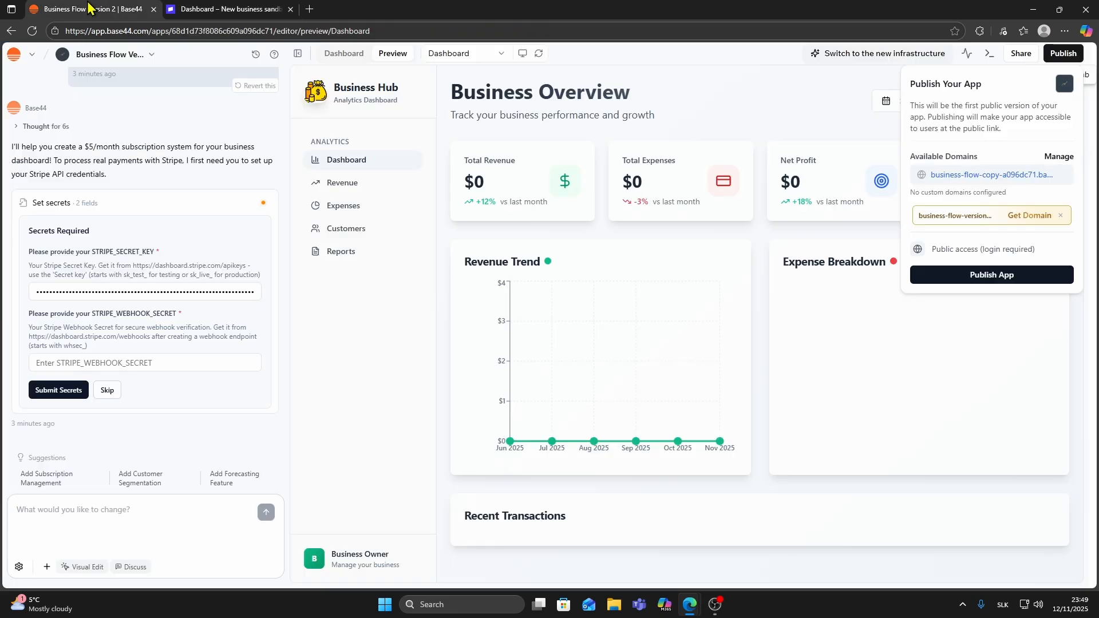
left_click(140, 363)
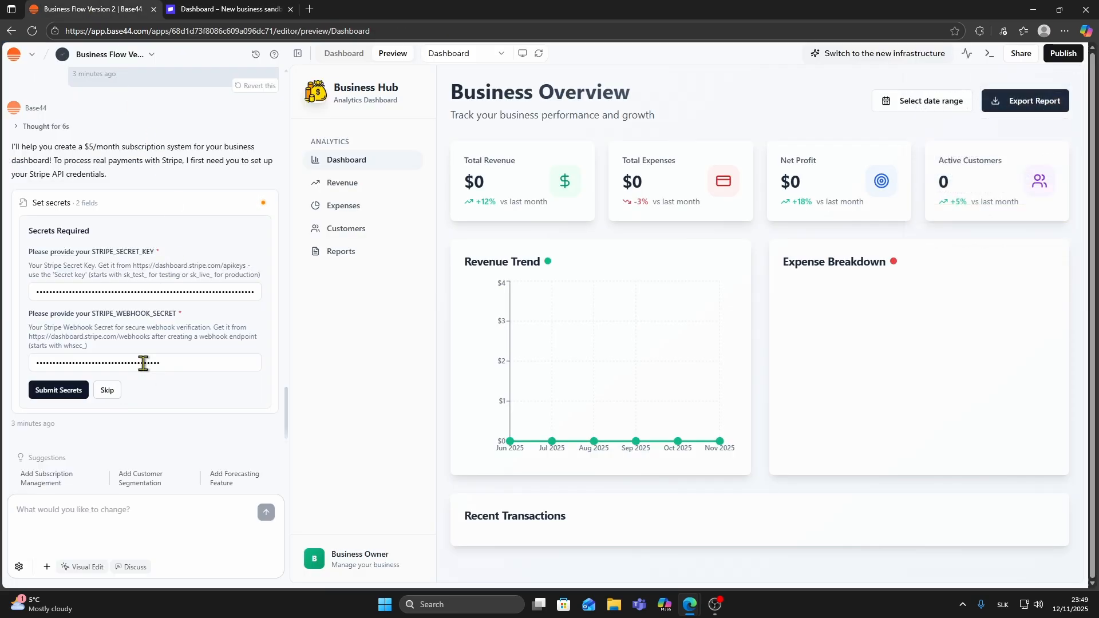
key("ctrl+v")
left_click(63, 392)
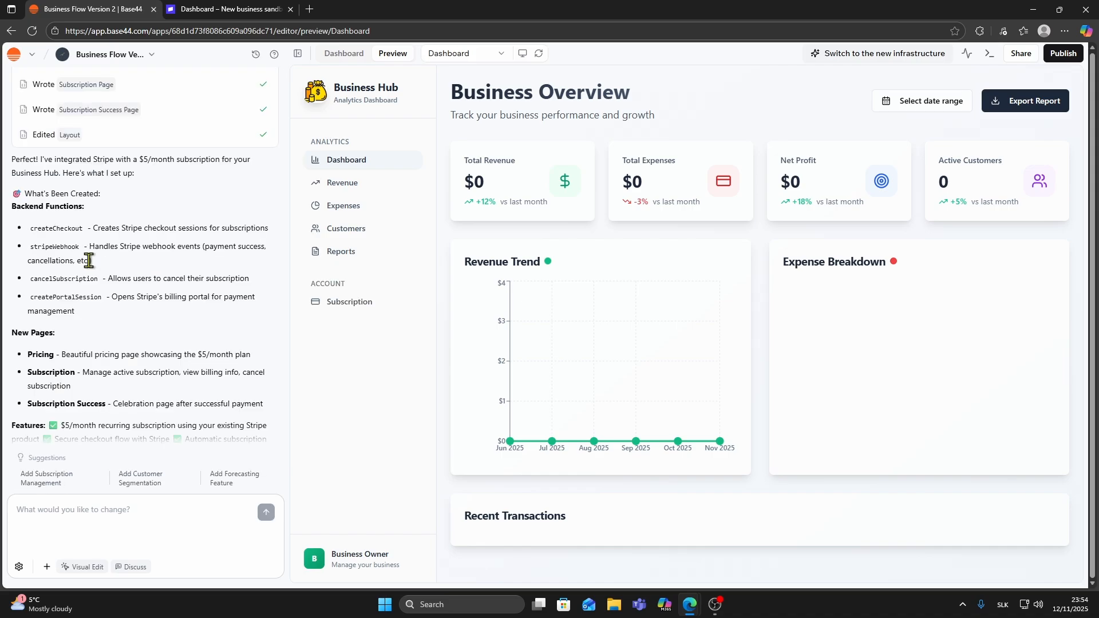
Review the AI's integration summary and view the pricing plans from the app preview's Subscription page.
scroll(85, 278, "up", 1)
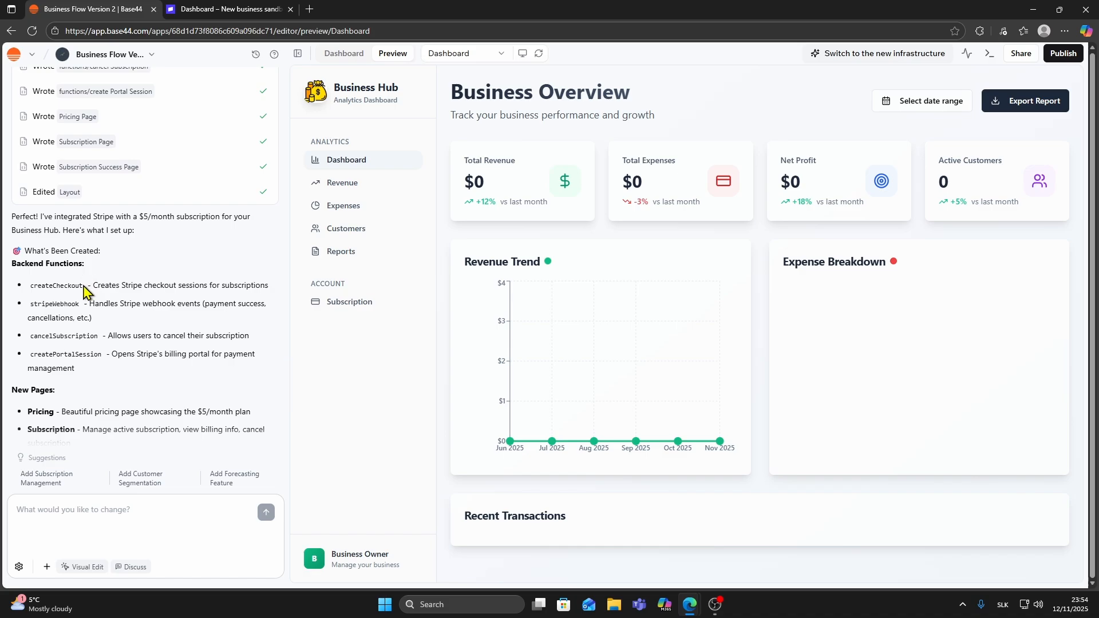
scroll(91, 286, "down", 5)
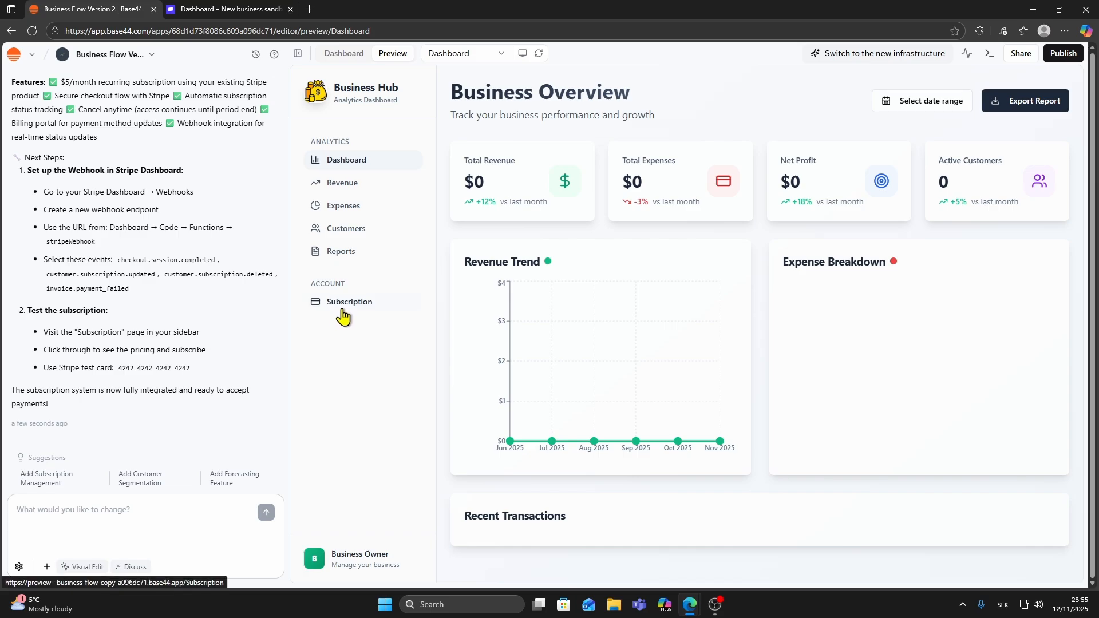
left_click(334, 308)
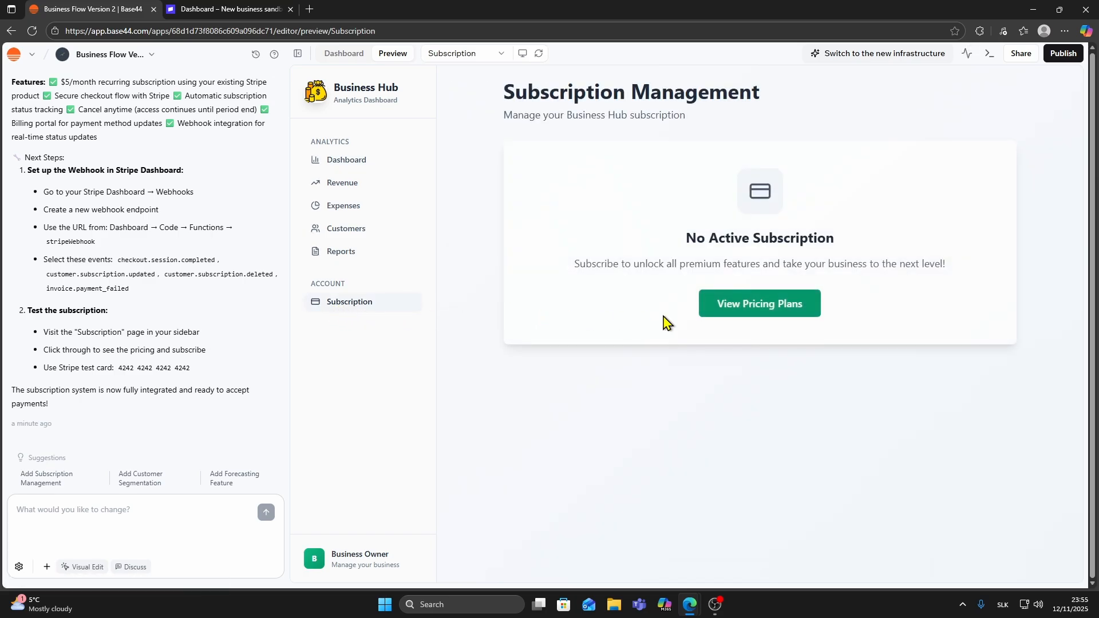
left_click(740, 312)
scroll(735, 280, "down", 1)
scroll(735, 281, "down", 1)
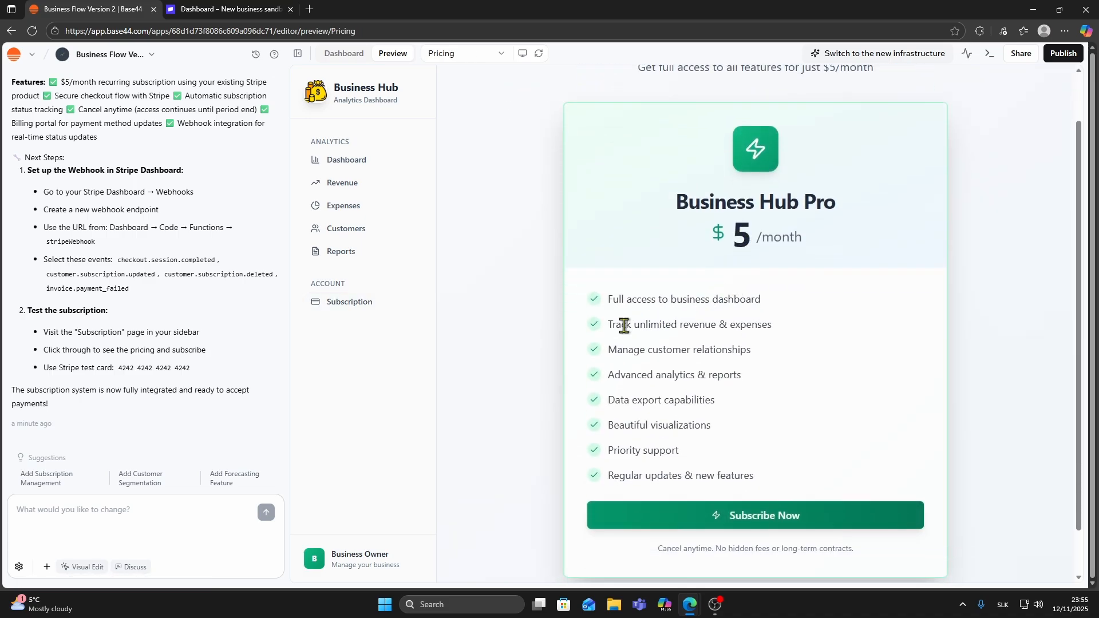
Review the Business Hub Pro plan's feature list and try to open its subscription checkout from the app preview.
left_click_drag(608, 301, 730, 456)
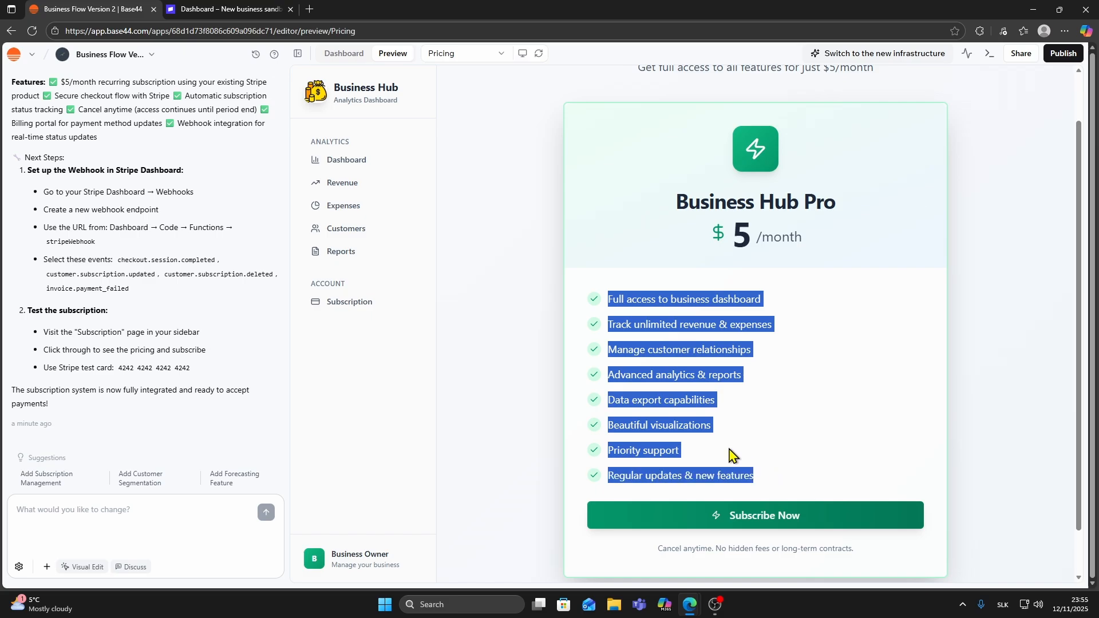
left_click(764, 411)
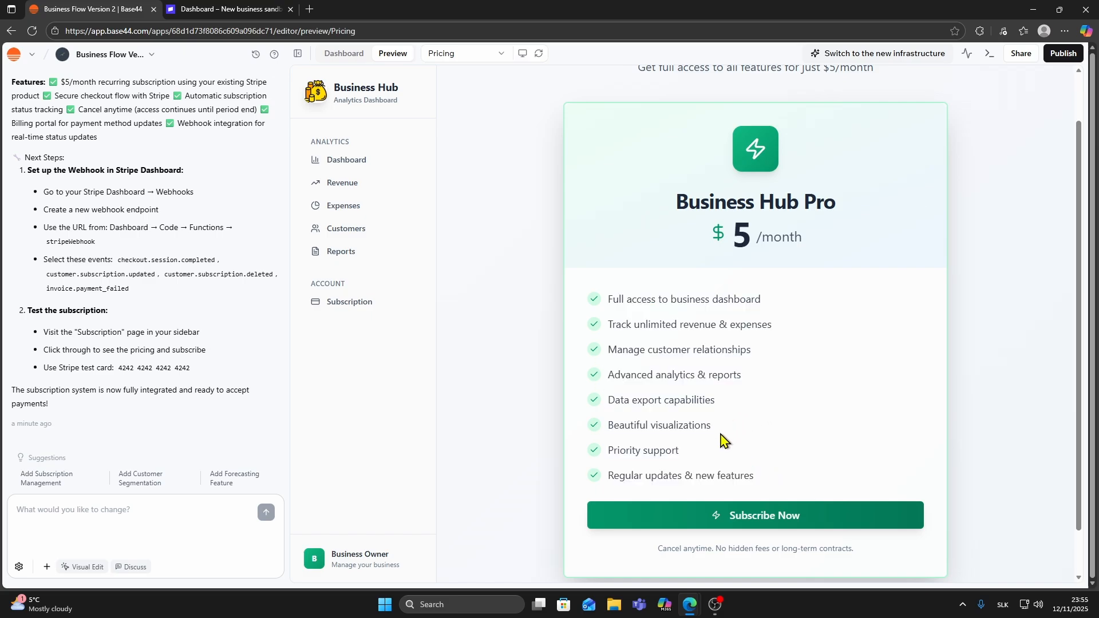
left_click(742, 518)
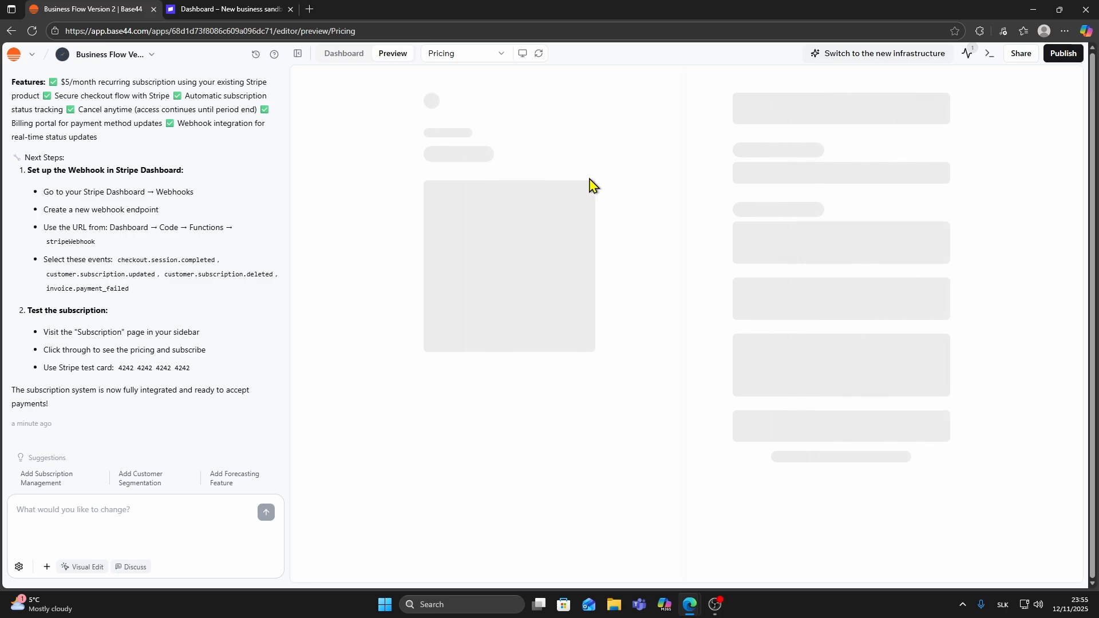
Publish the app with public access that requires login, and start signing in to the published version with Google.
left_click(1063, 54)
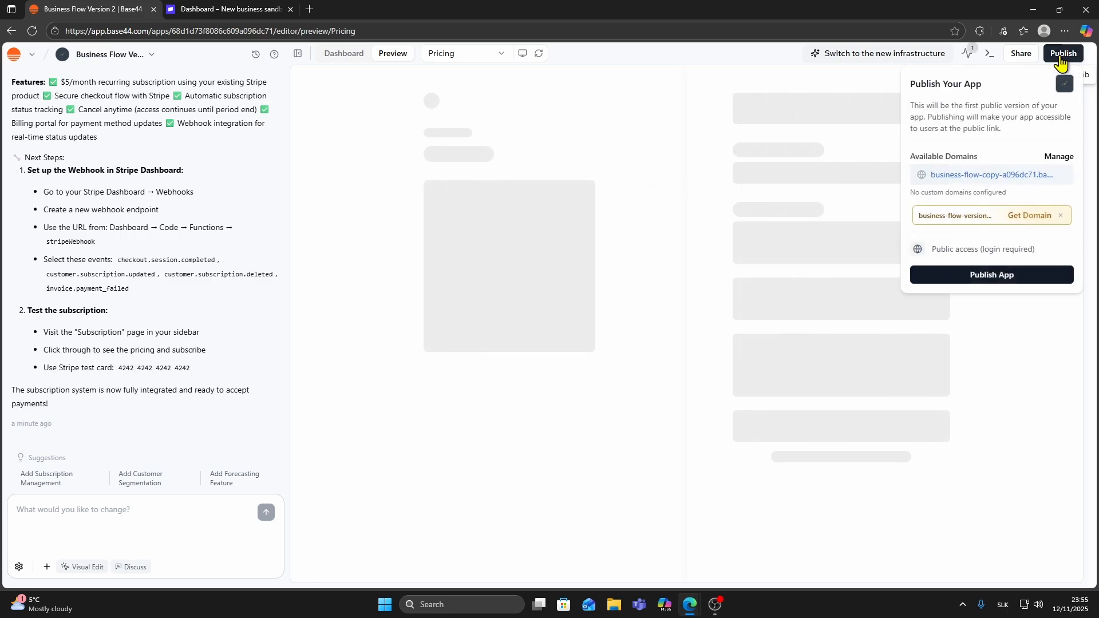
left_click(973, 277)
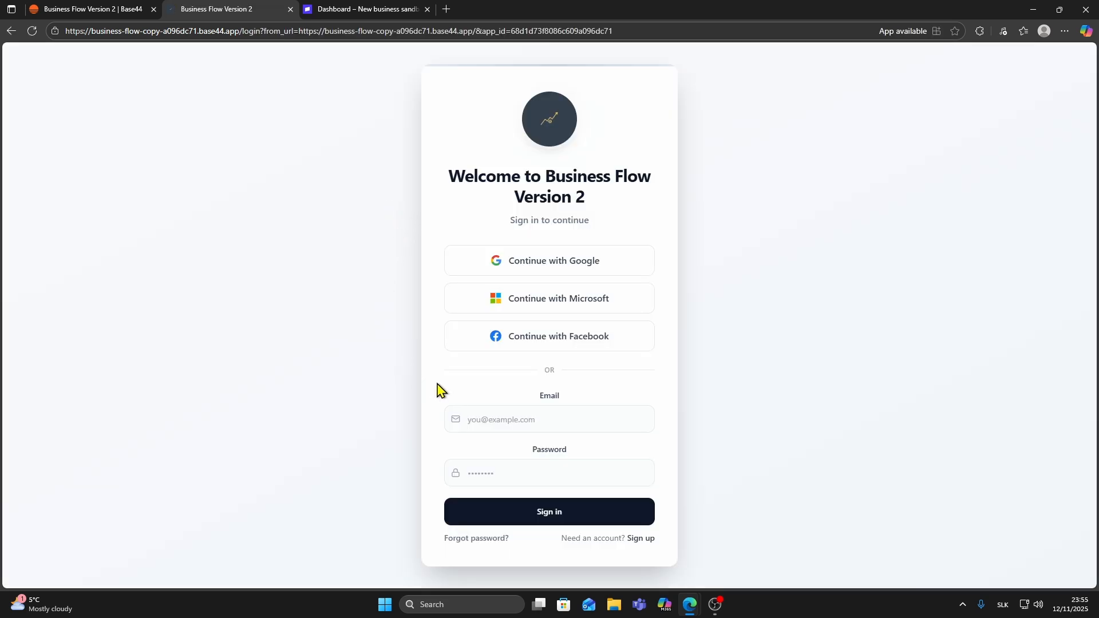
left_click(544, 273)
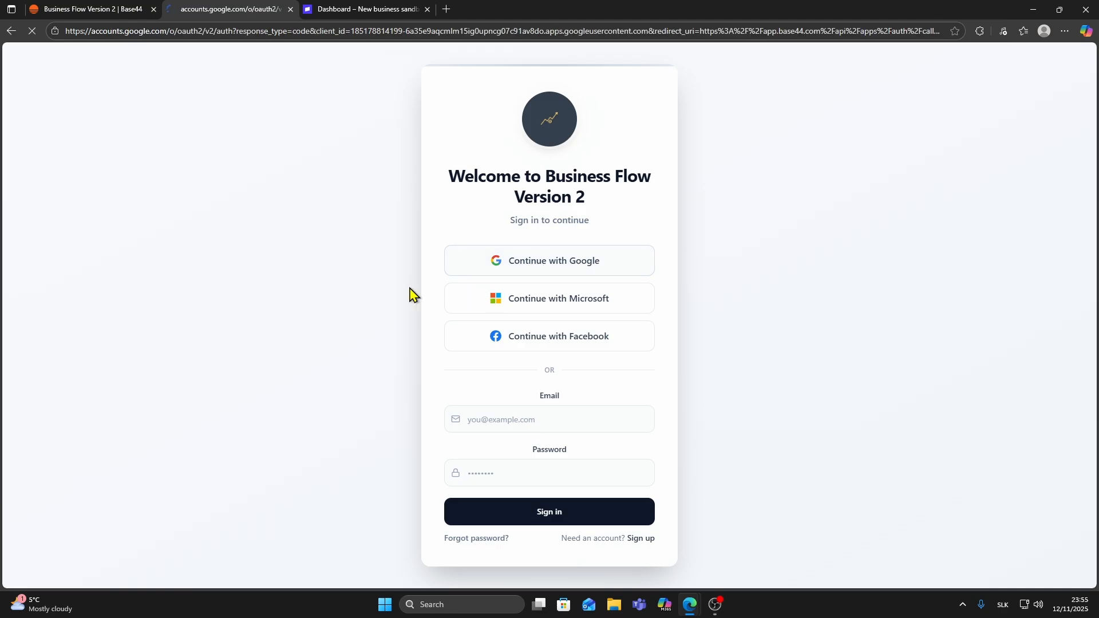